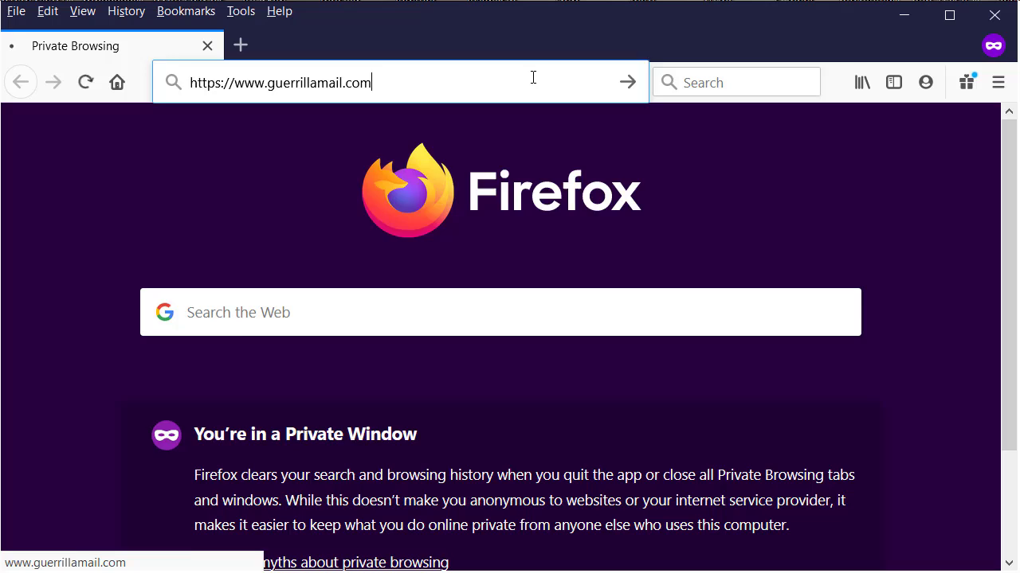
Load guerrillamail.com and scroll to the temporary sharklasers.com address and its welcome-email inbox.
key("Return")
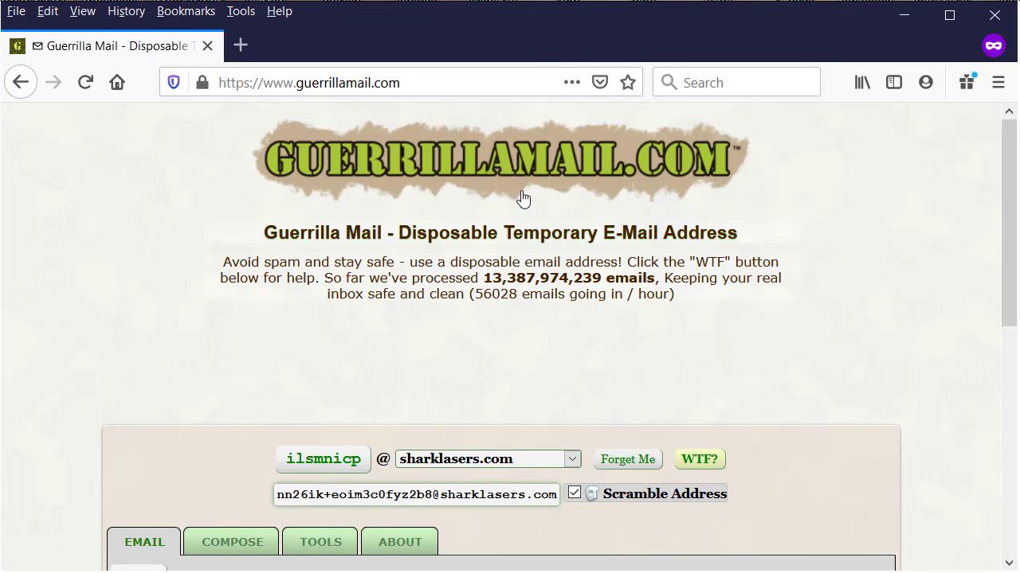
scroll(430, 231, "down", 5)
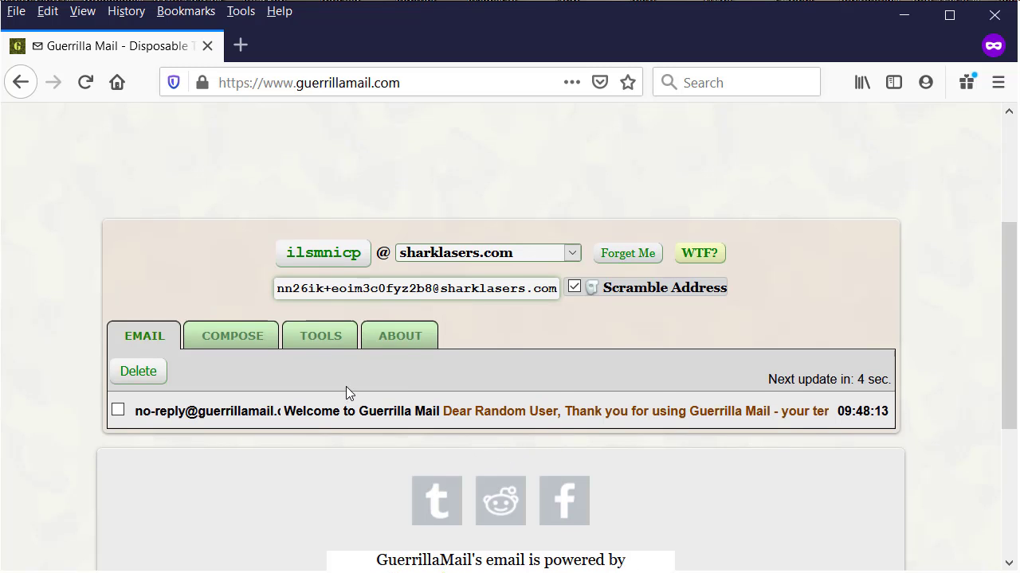
scroll(554, 323, "up", 5)
scroll(566, 337, "down", 5)
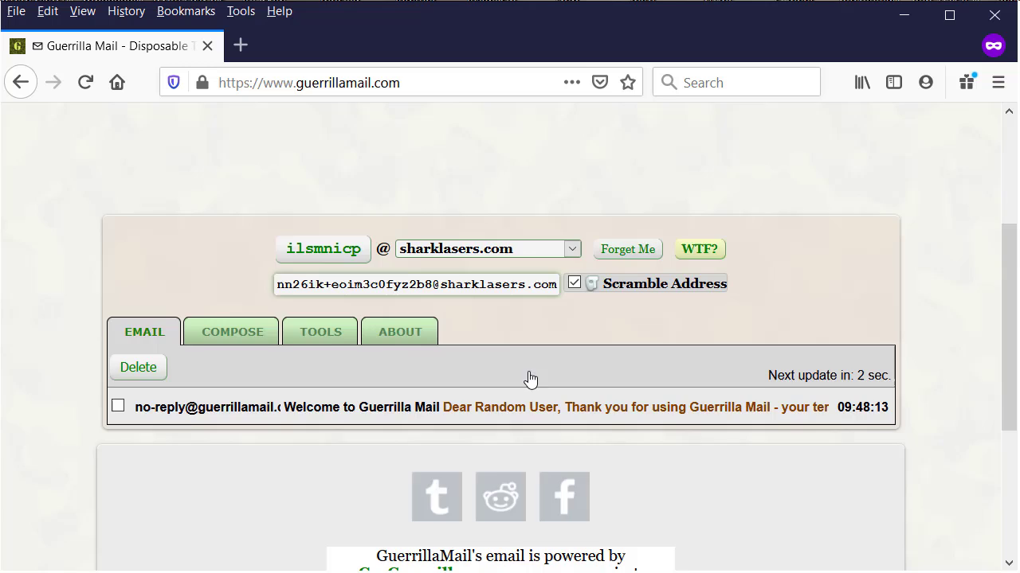
scroll(325, 382, "down", 5)
scroll(500, 381, "up", 7)
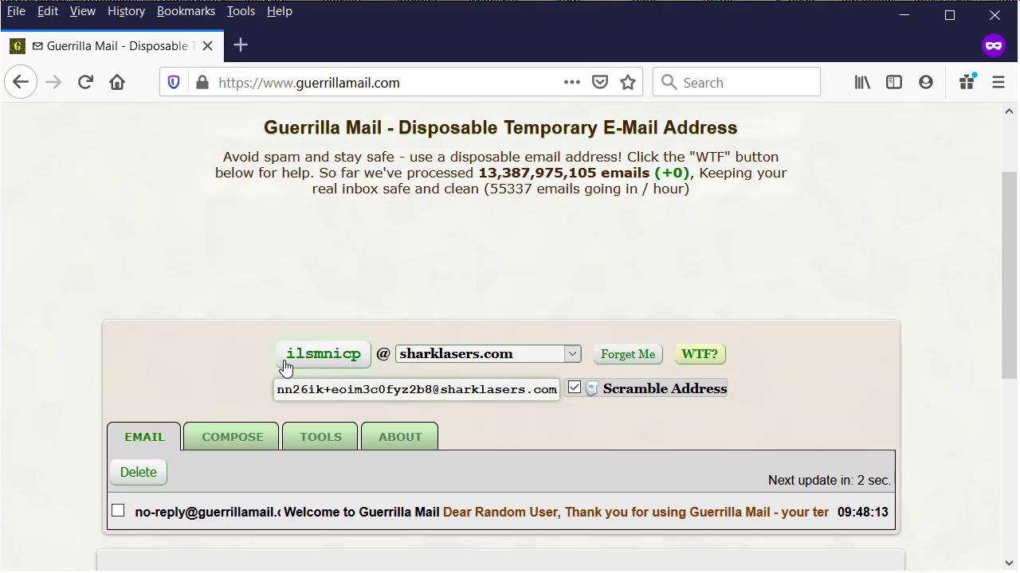
Make the mailbox name editable, select the old random name and type a custom replacement name.
left_click_drag(271, 356, 369, 364)
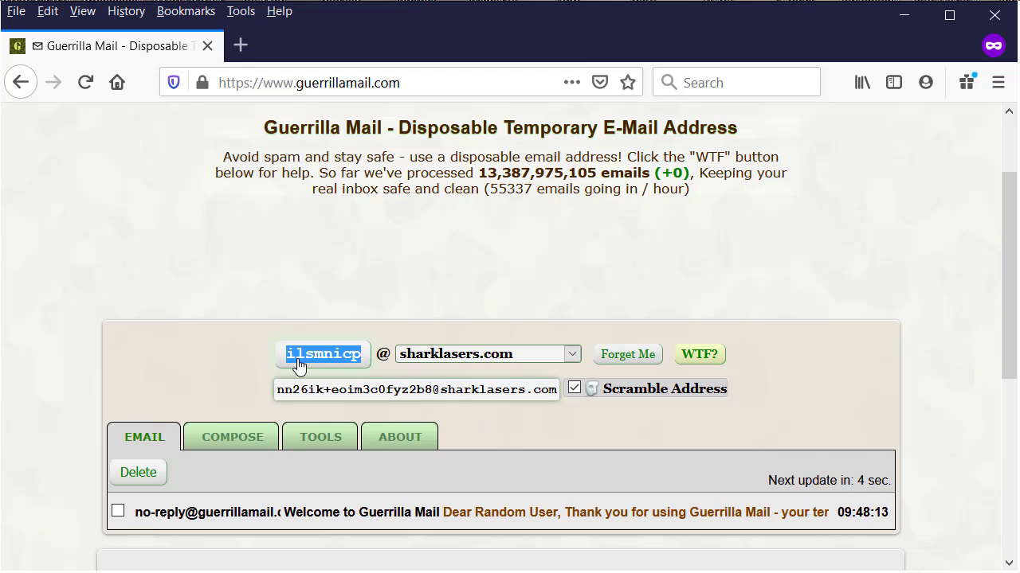
left_click(391, 314)
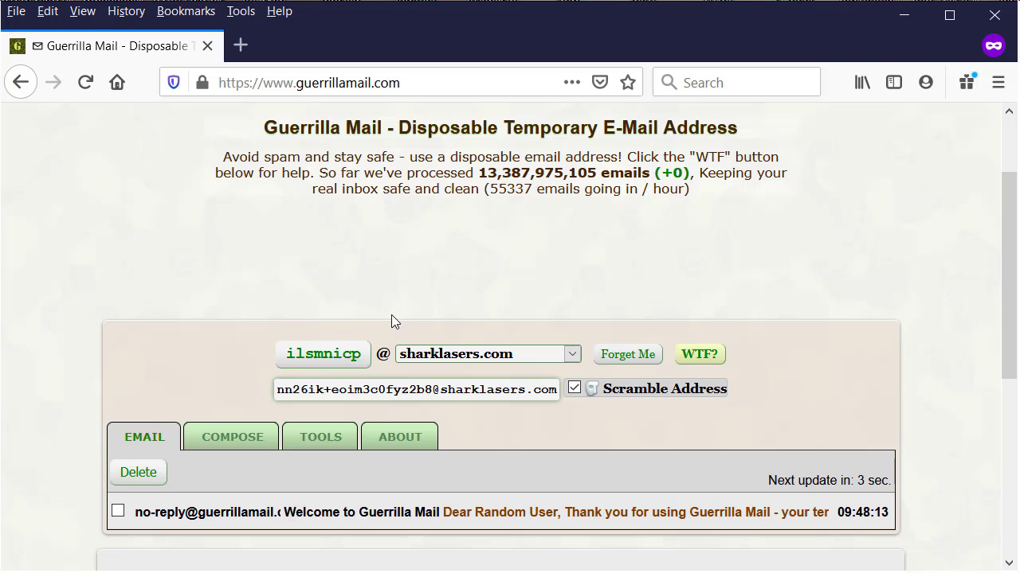
left_click(320, 361)
left_click(255, 357)
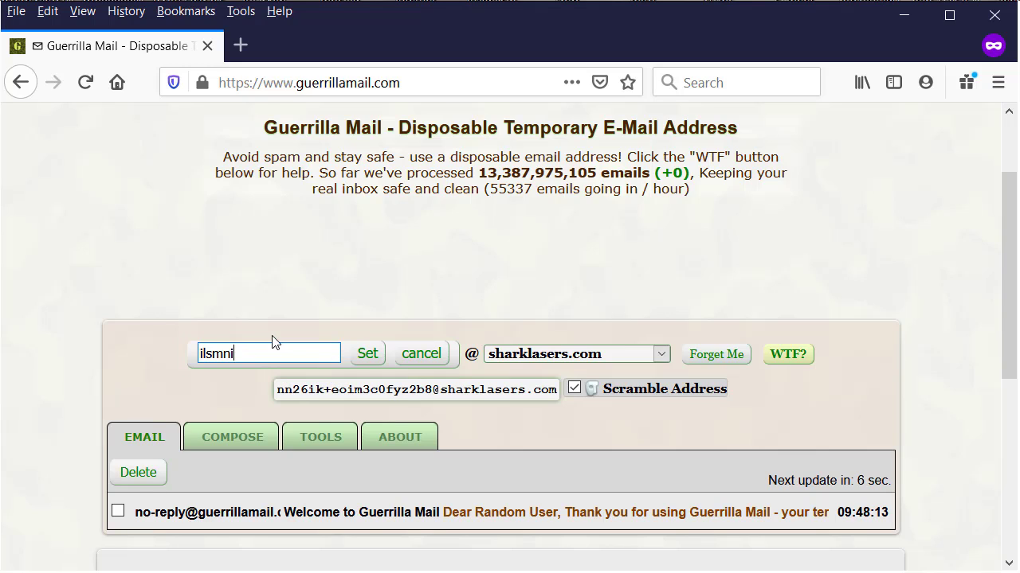
key("ctrl+a")
Finish and apply the new mailbox name, then switch the address domain to guerrillamail.biz.
type("t")
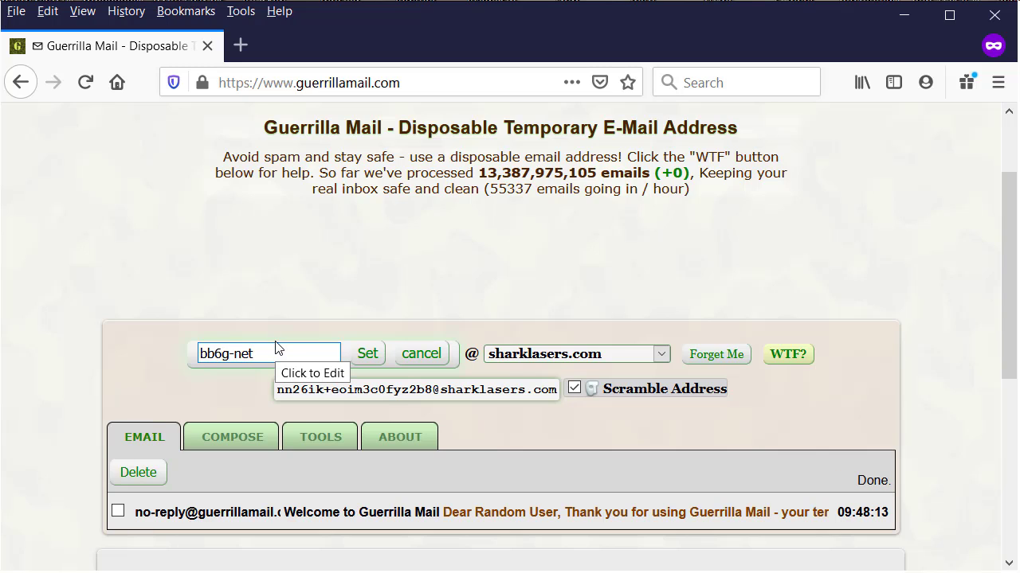
left_click(368, 353)
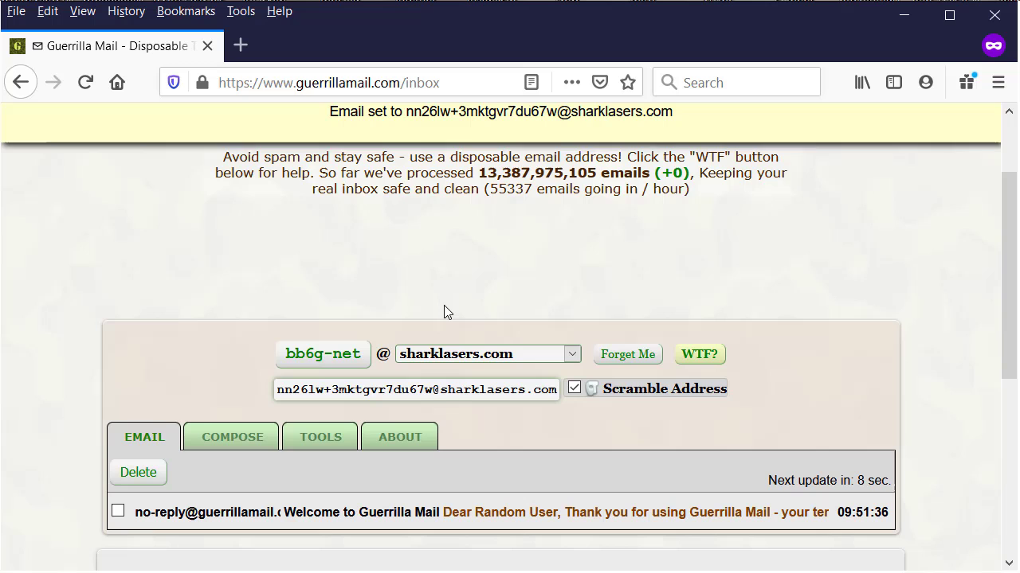
left_click(491, 360)
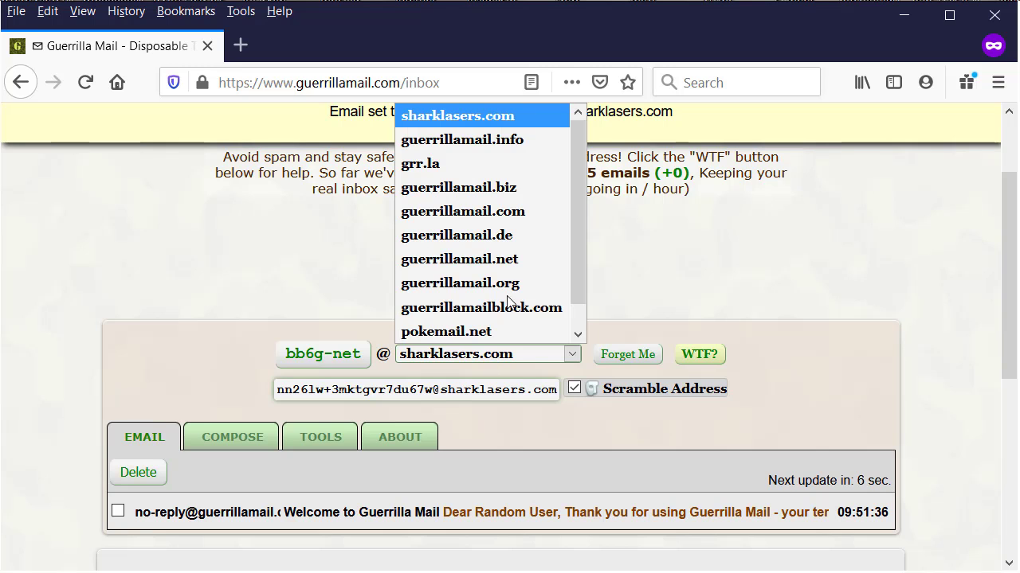
scroll(512, 186, "down", 1)
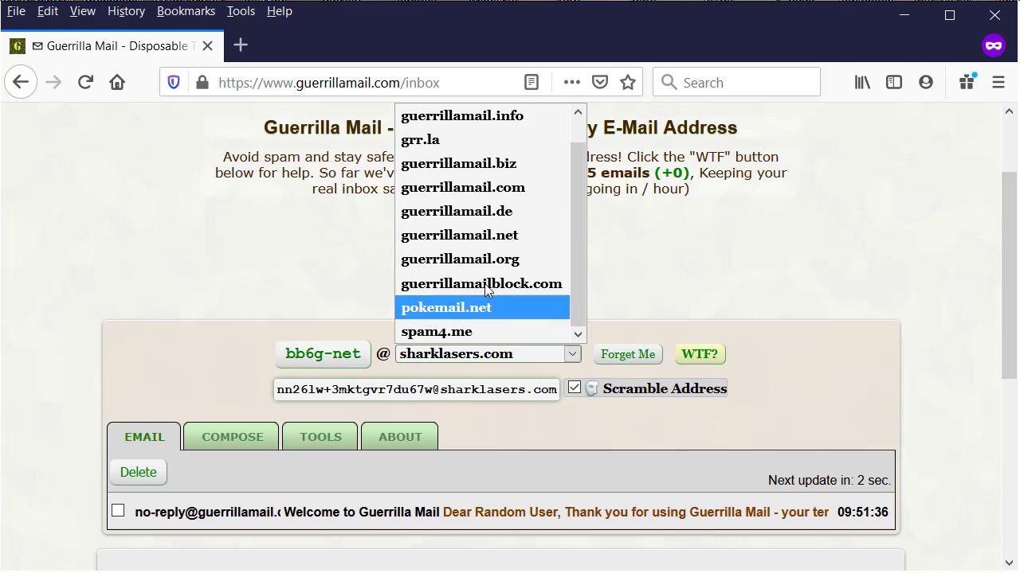
scroll(495, 214, "up", 1)
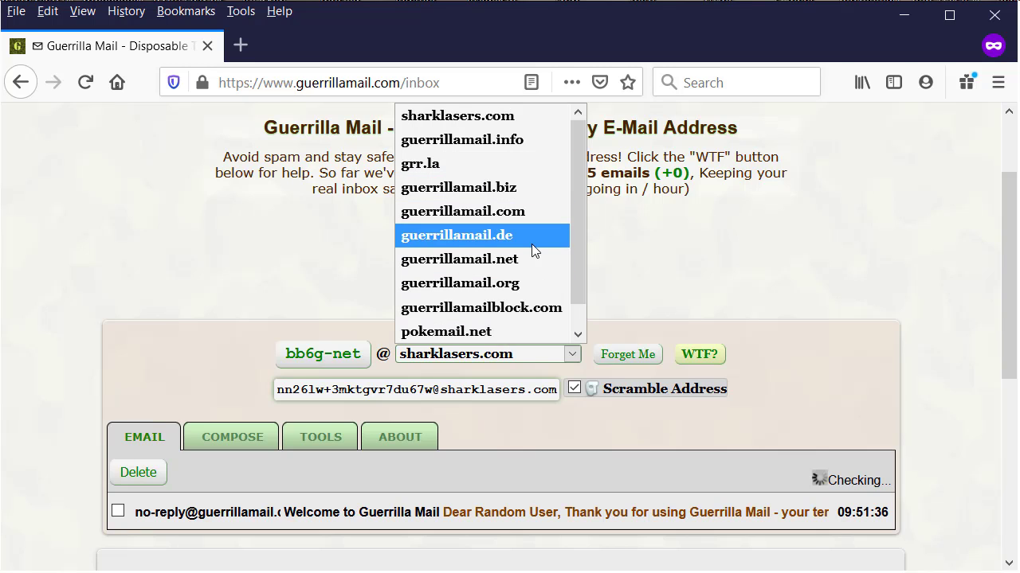
scroll(531, 244, "down", 1)
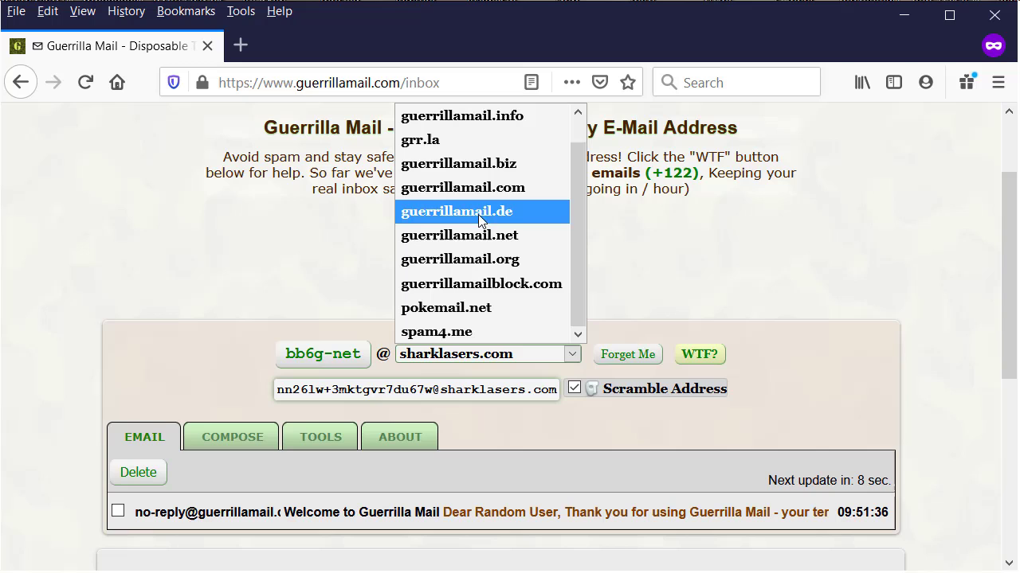
left_click(524, 159)
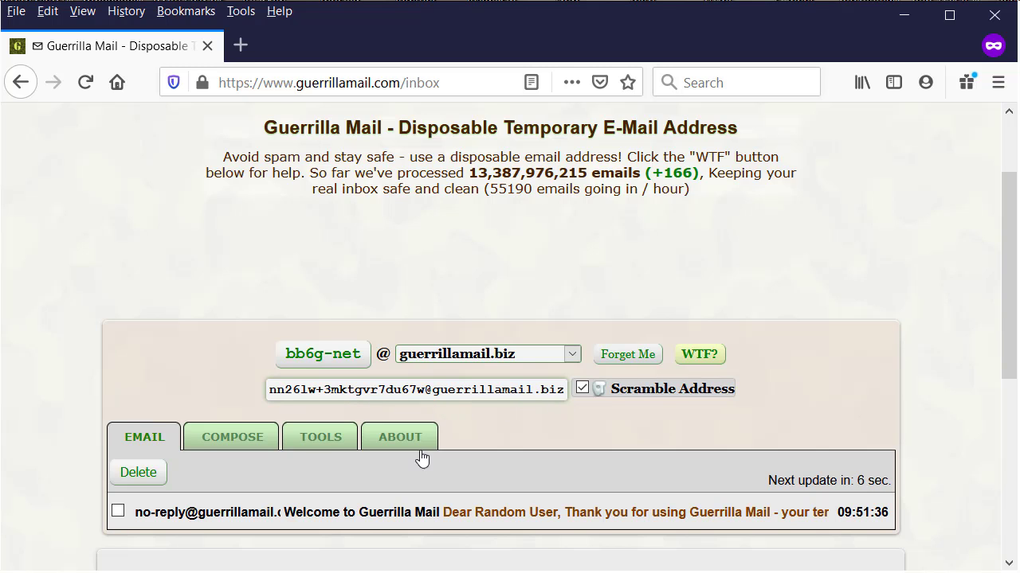
scroll(414, 454, "down", 2)
scroll(435, 426, "up", 5)
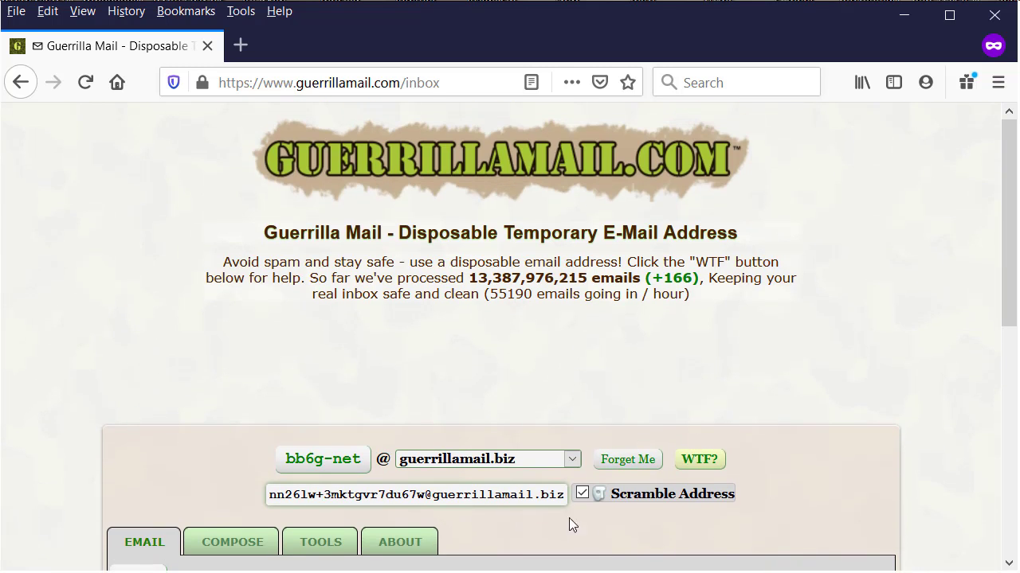
scroll(570, 510, "down", 2)
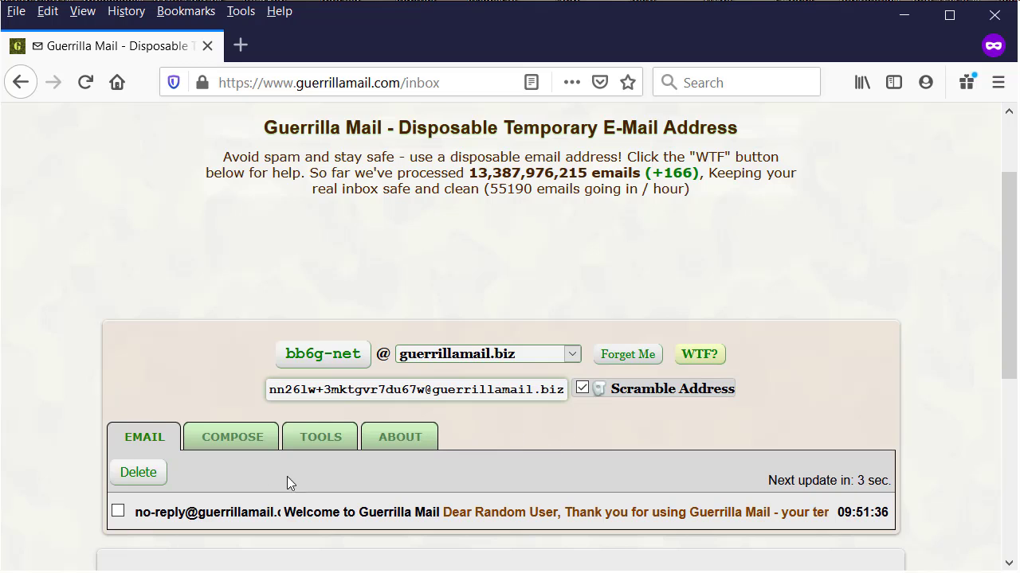
Start a new email and enter the recipient's address.
left_click(233, 442)
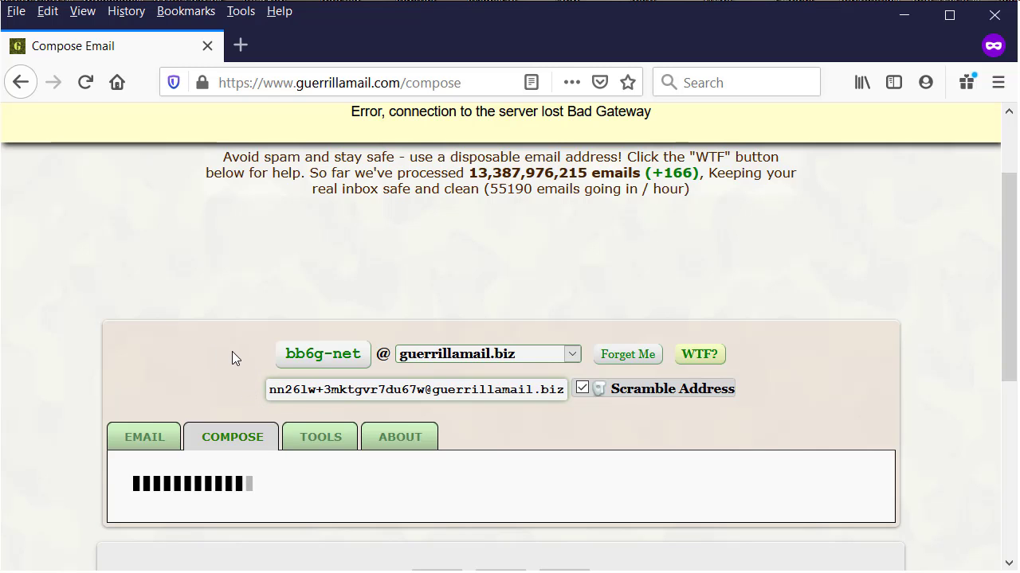
scroll(241, 351, "down", 2)
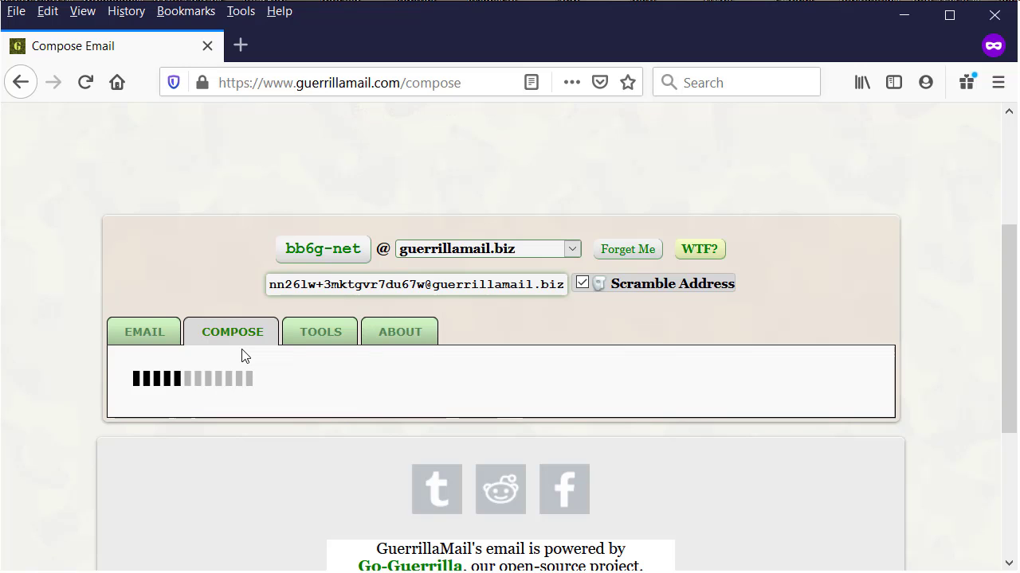
scroll(241, 350, "down", 1)
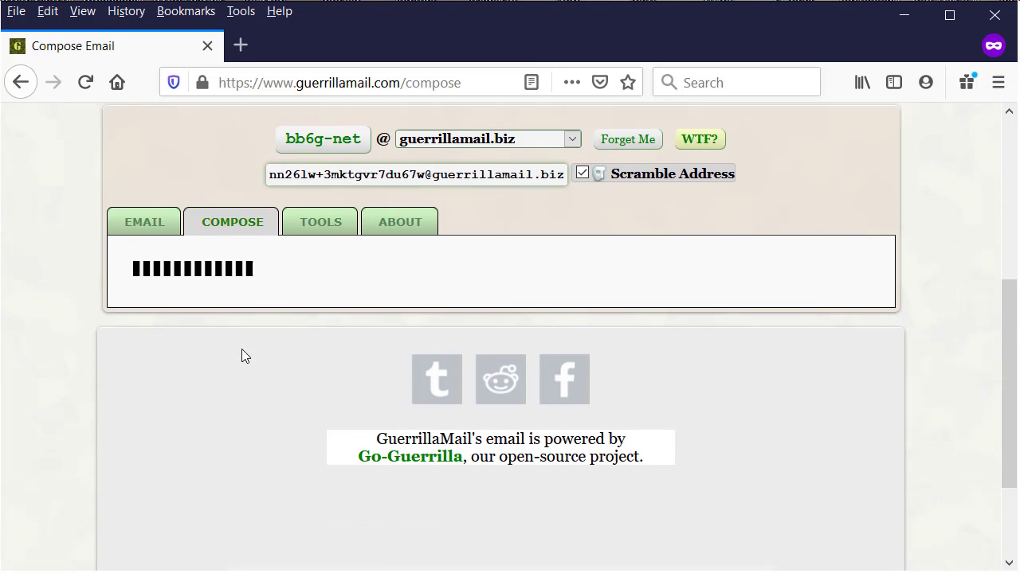
scroll(319, 333, "up", 1)
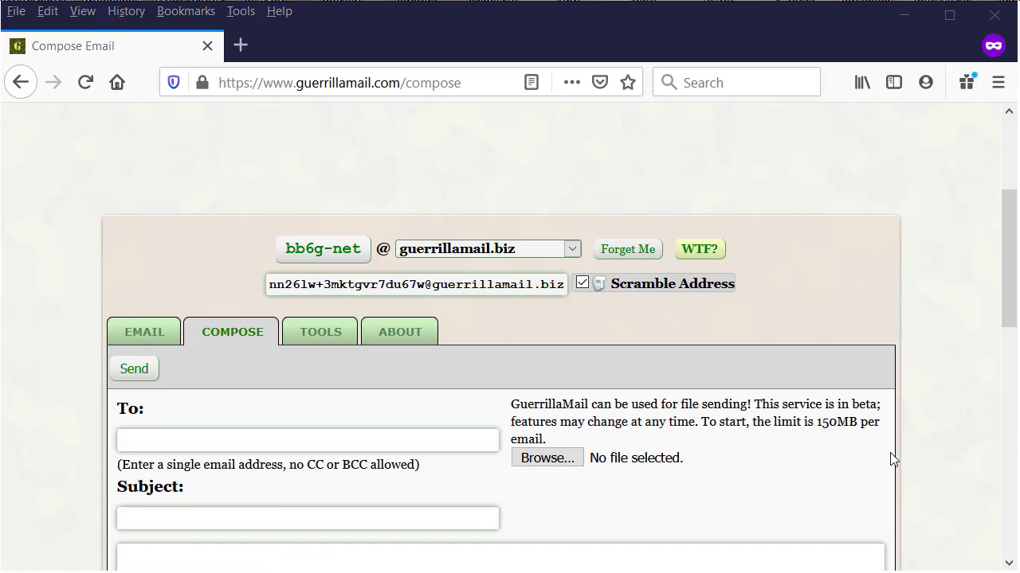
scroll(279, 382, "down", 3)
left_click(235, 333)
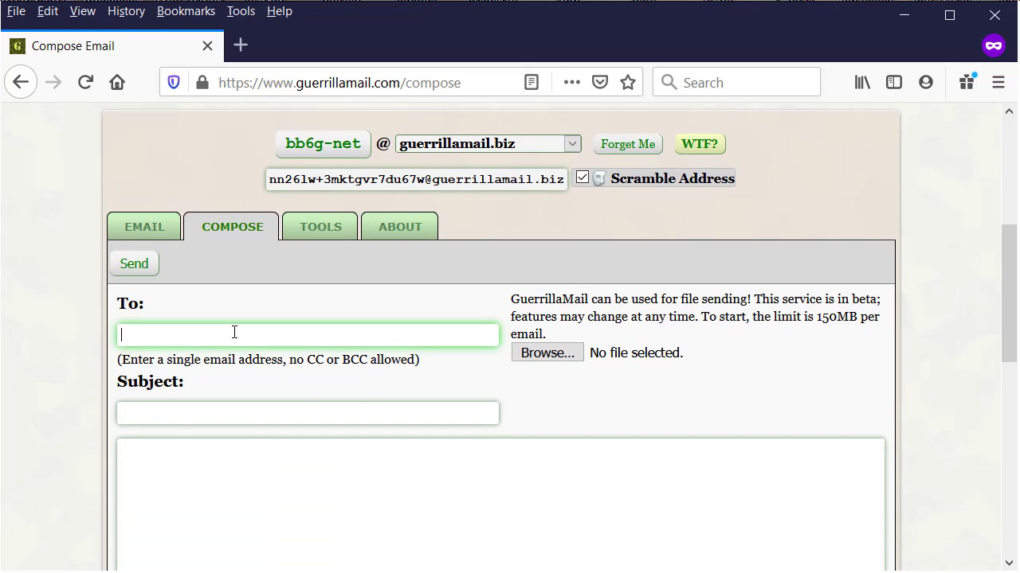
Enter the subject 'Test email' and write the body's first line.
left_click(246, 412)
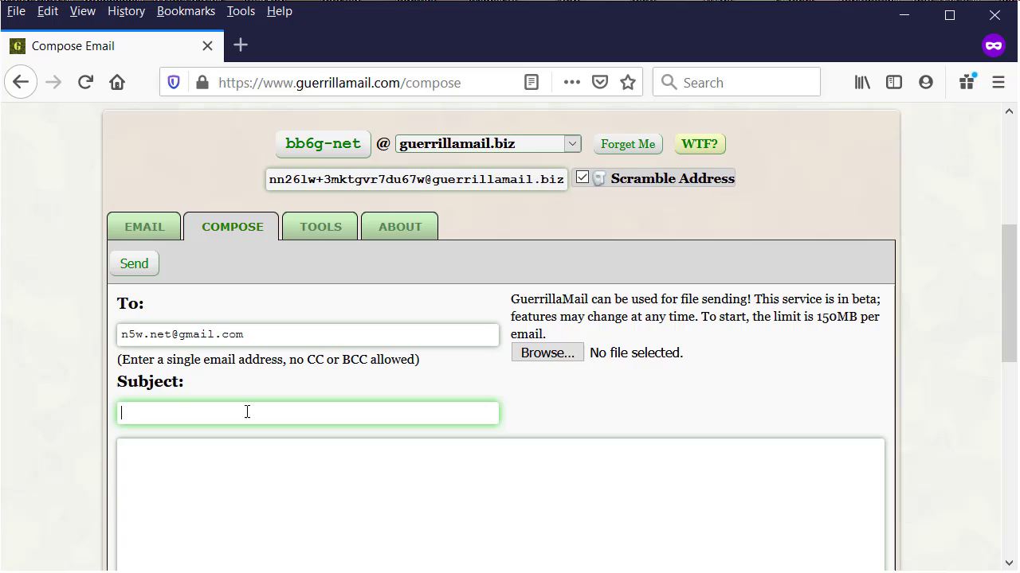
type("Test email")
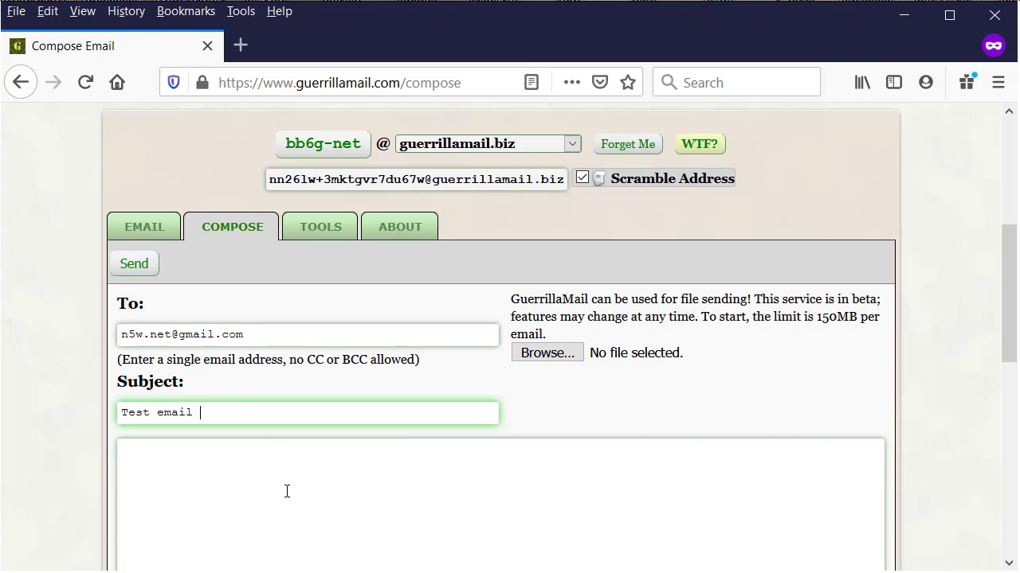
left_click(287, 491)
scroll(279, 487, "down", 3)
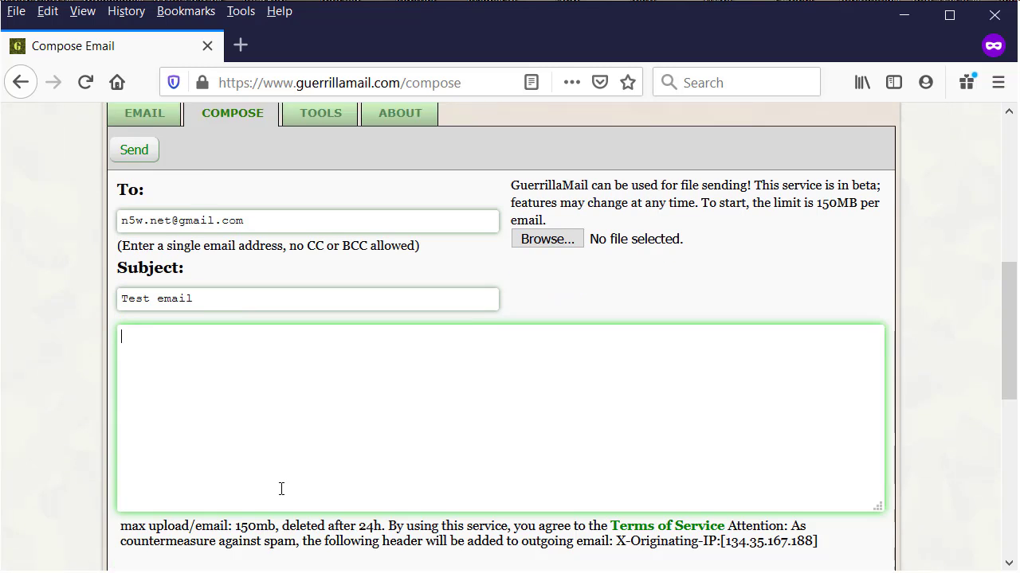
type("Here you can write any y")
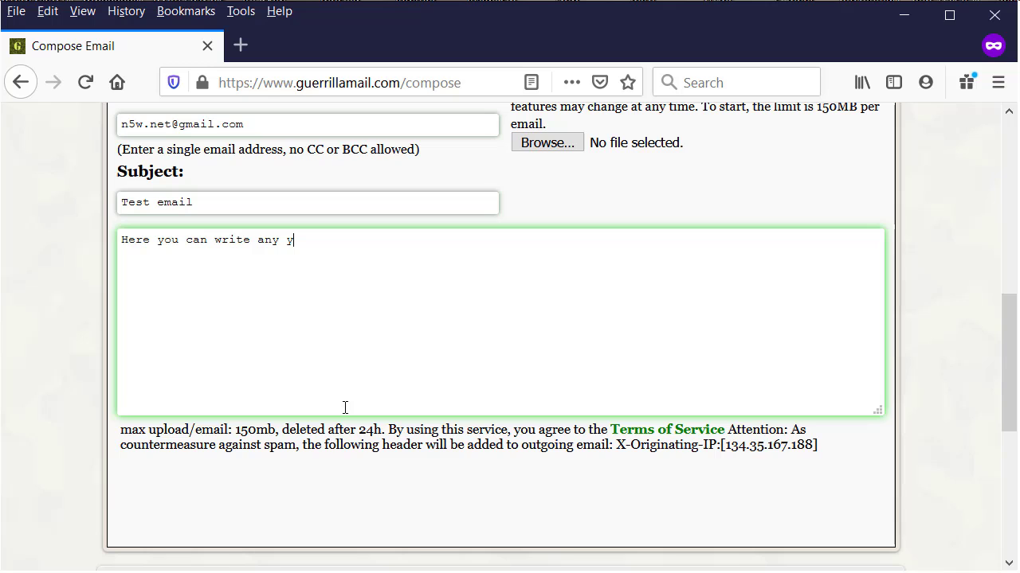
key("BackSpace")
type("thing you want.")
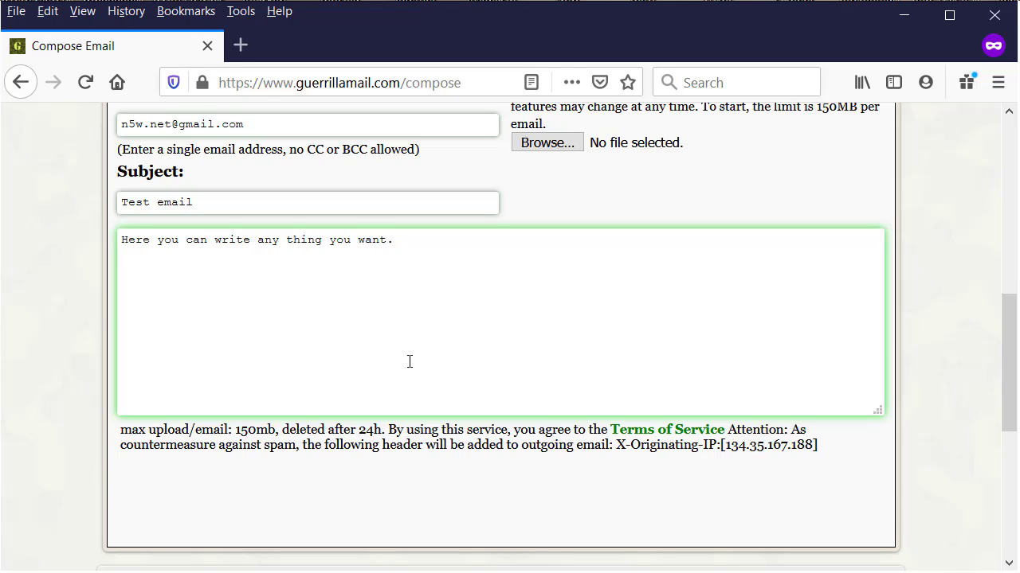
Complete the body with its second line ending in 'Second line.'.
scroll(410, 362, "up", 5)
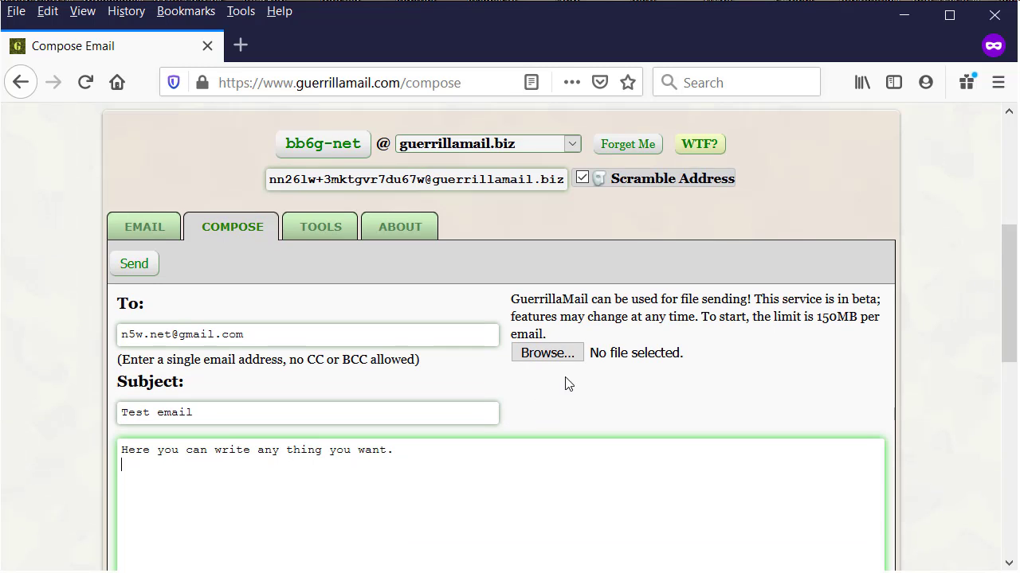
left_click_drag(644, 299, 683, 379)
left_click(492, 476)
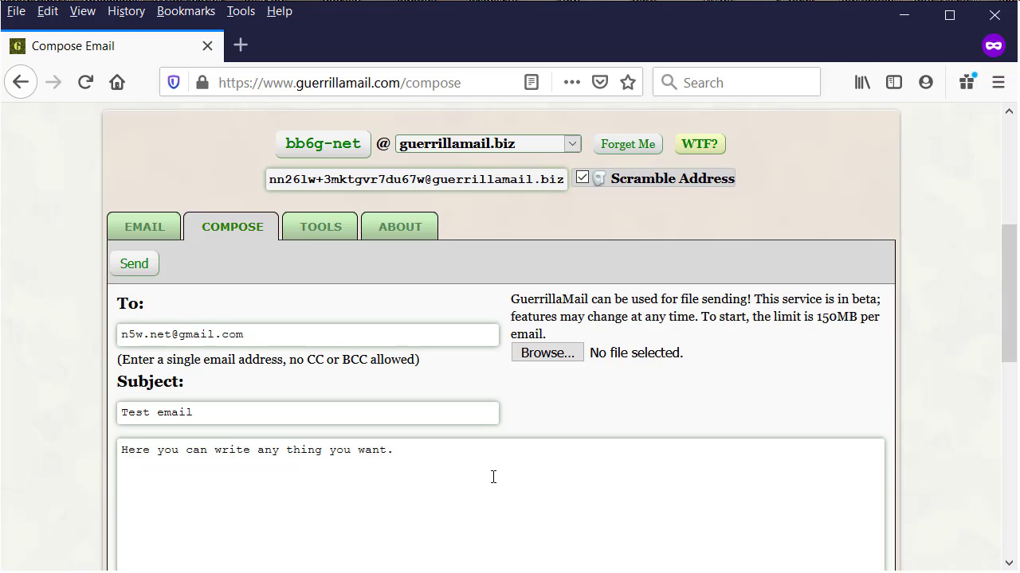
scroll(525, 342, "down", 4)
scroll(428, 339, "up", 3)
left_click(341, 388)
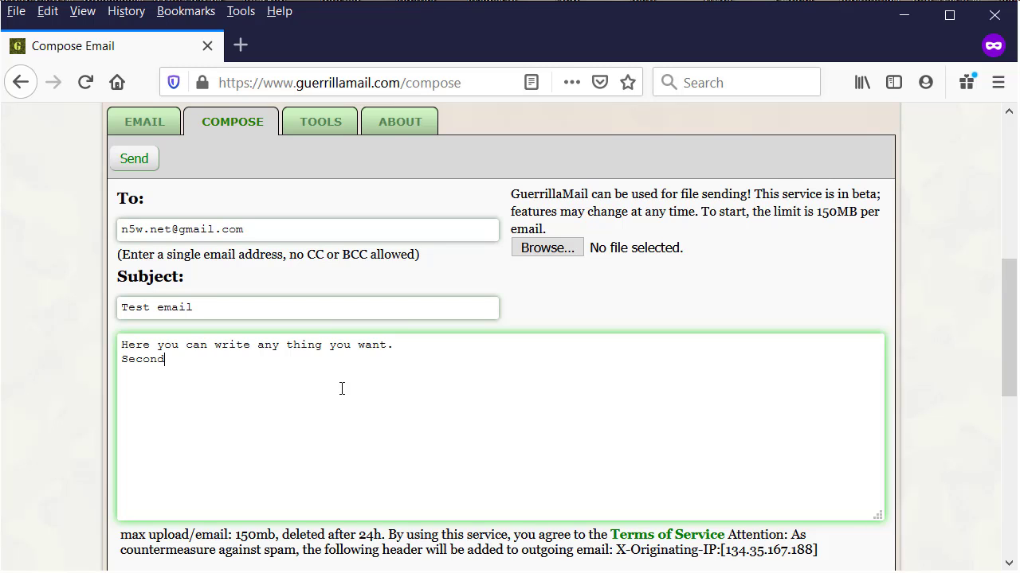
scroll(342, 388, "down", 5)
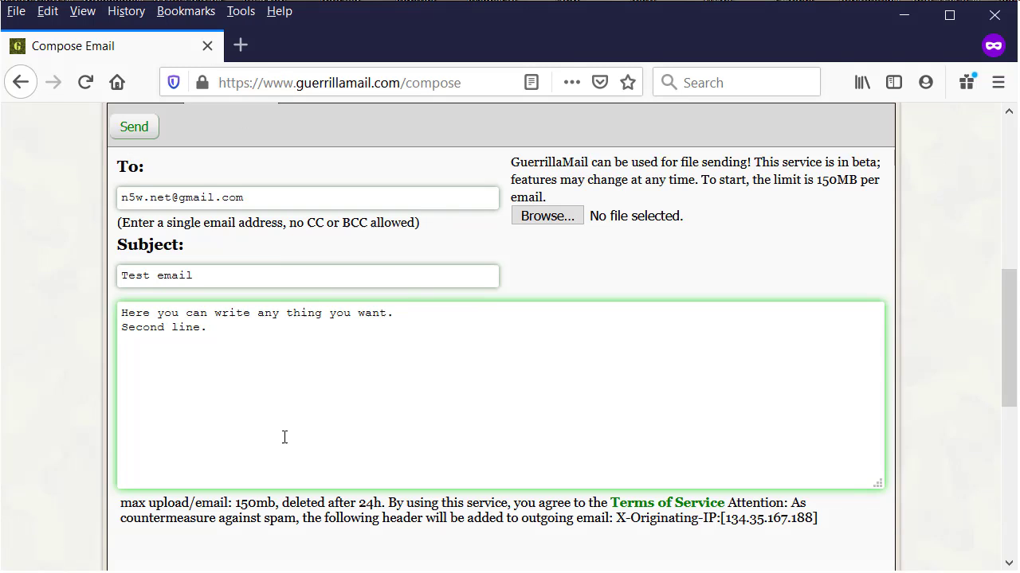
scroll(421, 387, "up", 7)
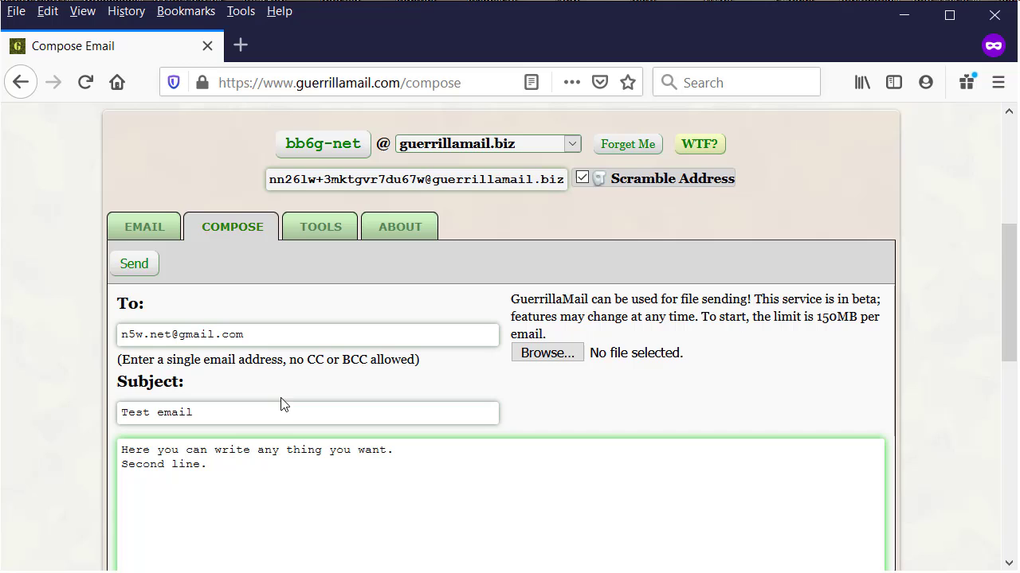
Send the test email, tick the reCAPTCHA box and mark the traffic-light tiles.
left_click(137, 266)
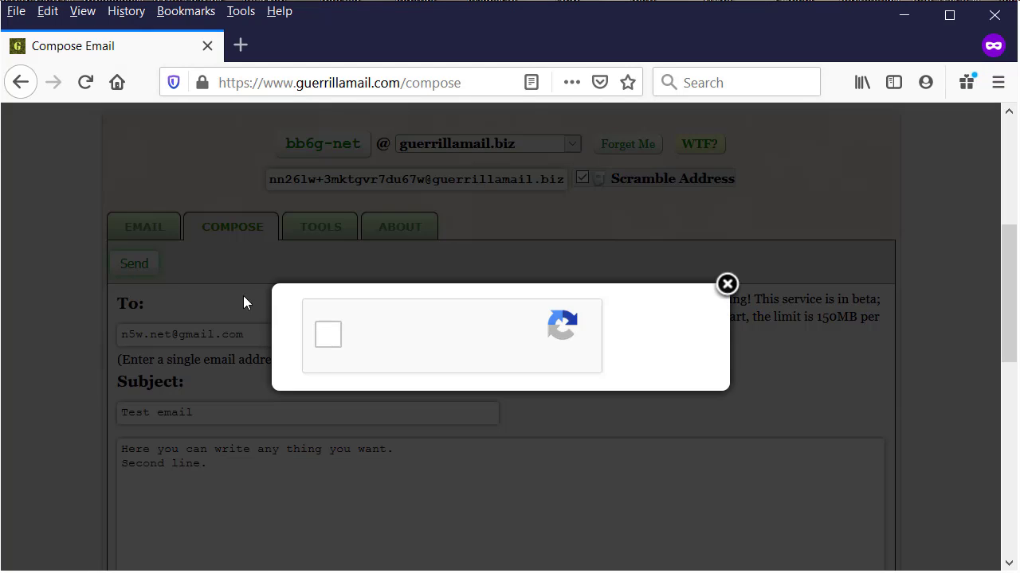
left_click(323, 341)
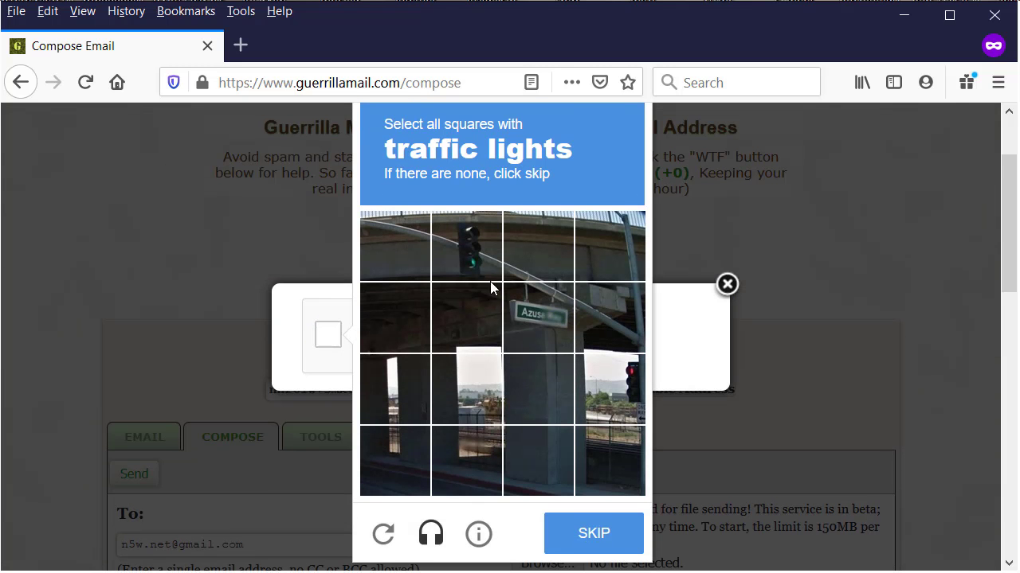
left_click(459, 241)
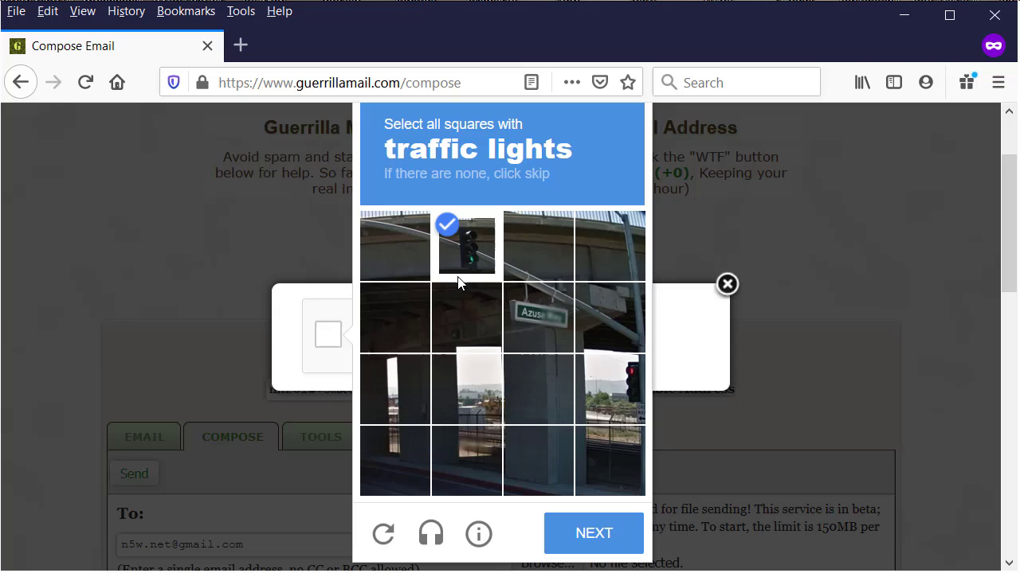
left_click(625, 382)
left_click(590, 534)
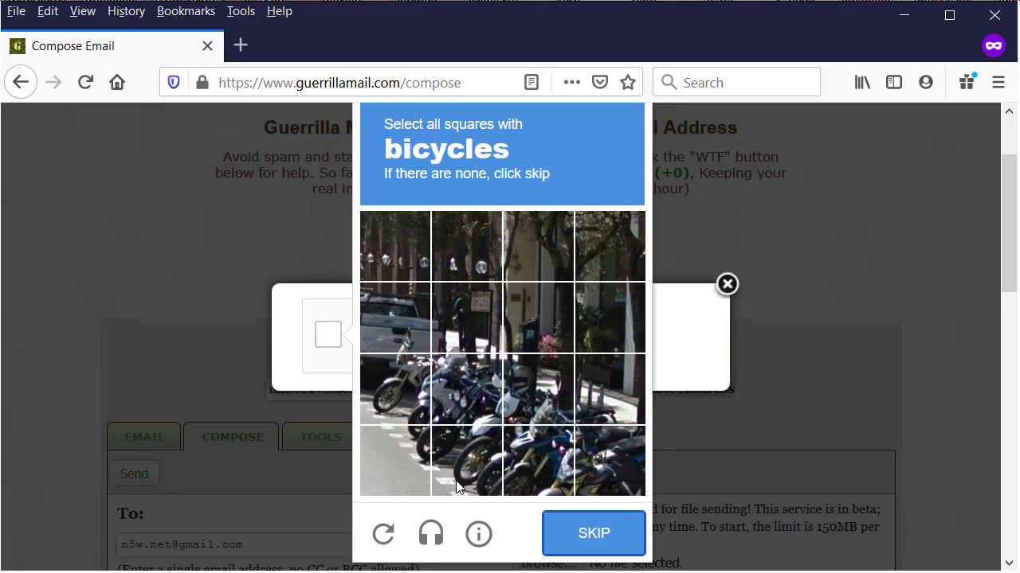
Mark all the bicycle tiles in the next captcha challenge and verify it.
left_click(625, 450)
left_click(539, 459)
left_click(529, 398)
left_click(479, 446)
left_click(466, 402)
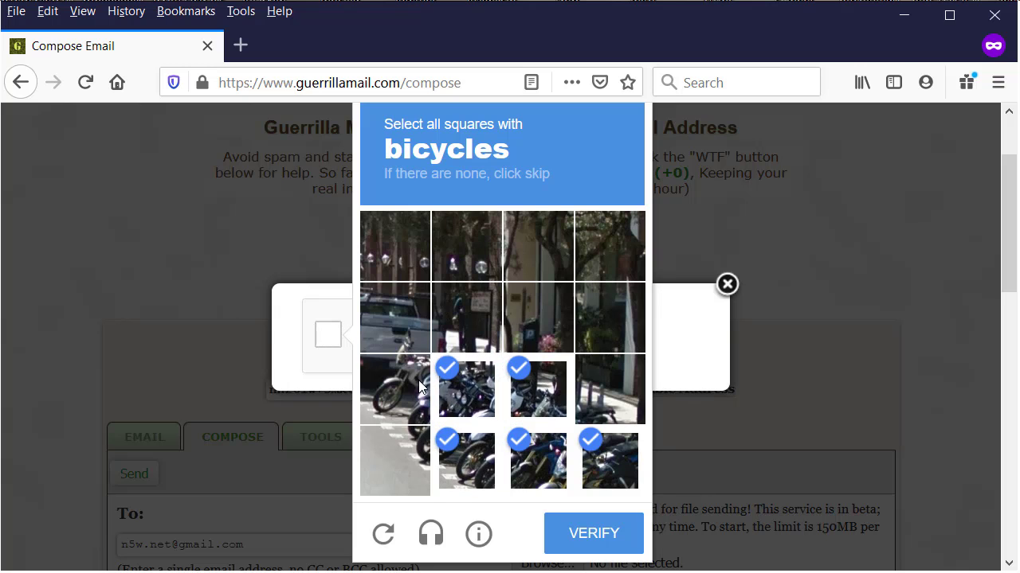
left_click(420, 387)
left_click(403, 438)
left_click(610, 390)
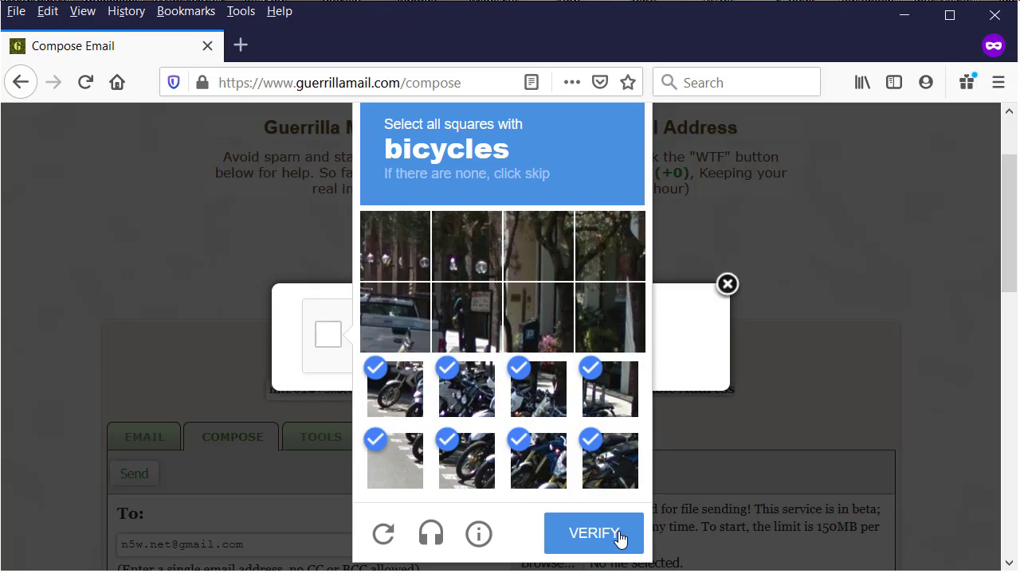
left_click(600, 534)
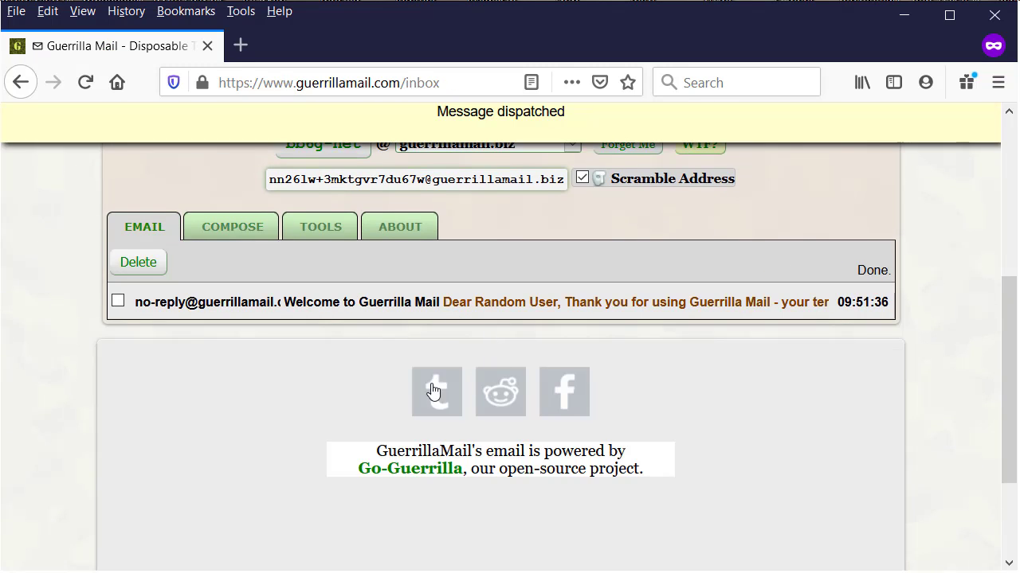
Scroll back up the Guerrilla Mail inbox after the 'Message dispatched' notice.
scroll(310, 378, "up", 2)
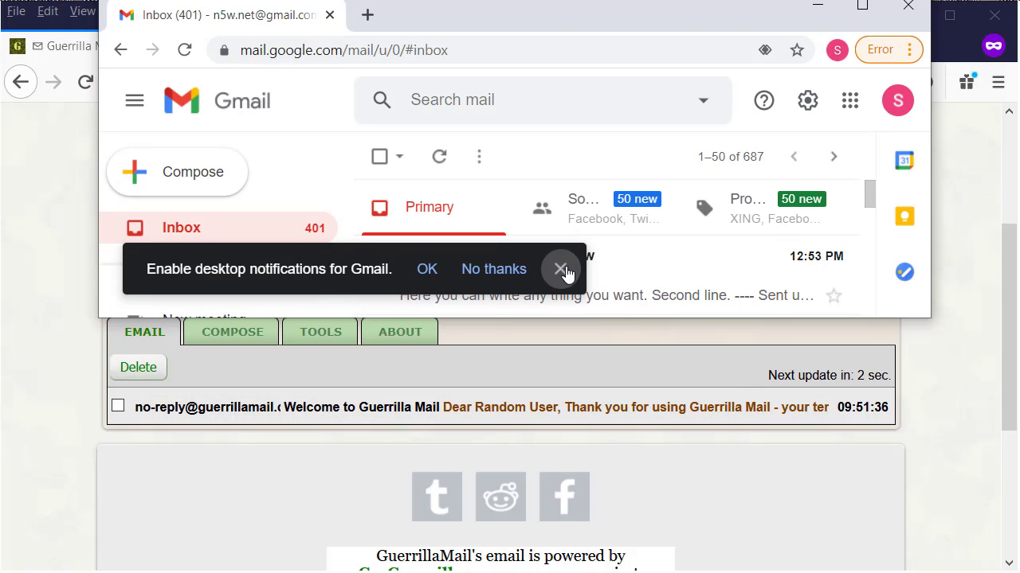
Dismiss Gmail's notifications prompt, open the Test email in an enlarged window and scroll to its end.
left_click(563, 269)
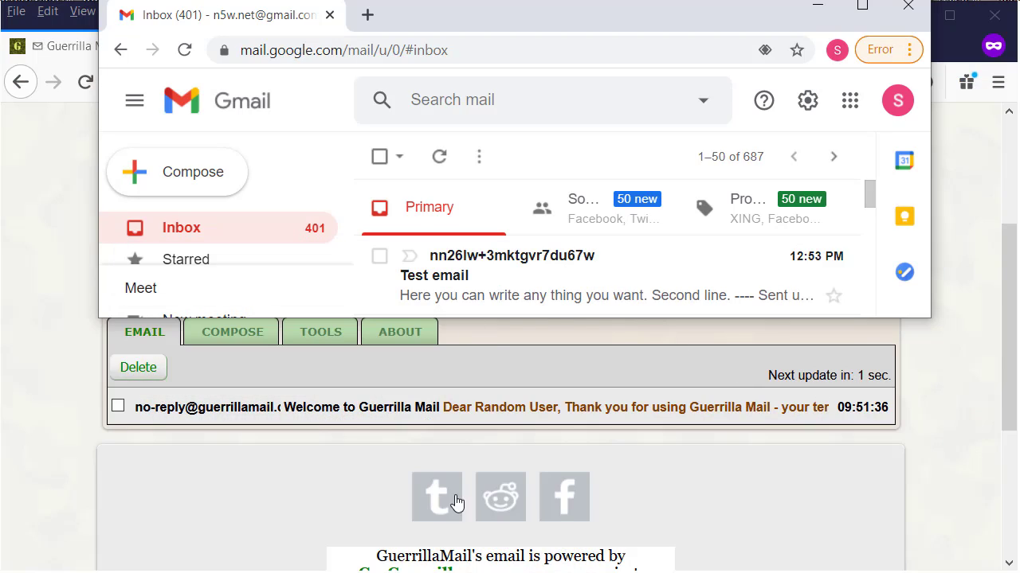
left_click(518, 284)
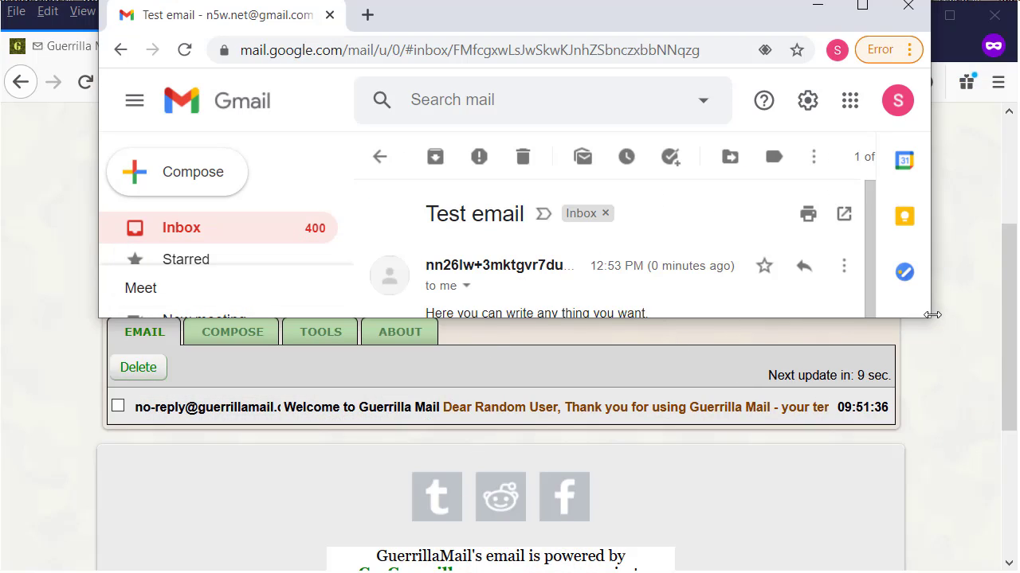
left_click_drag(930, 322, 1019, 572)
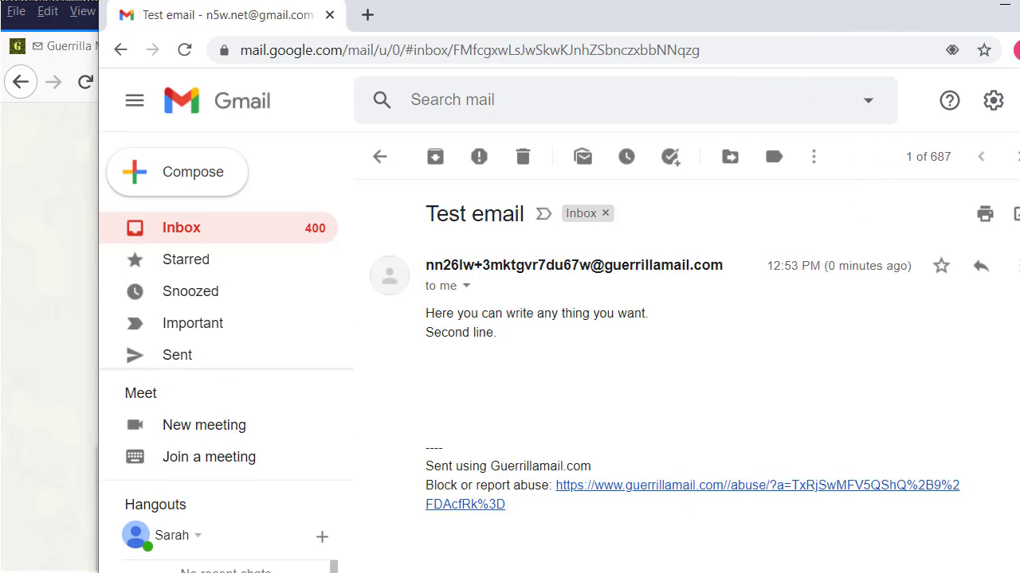
left_click_drag(573, 352, 538, 344)
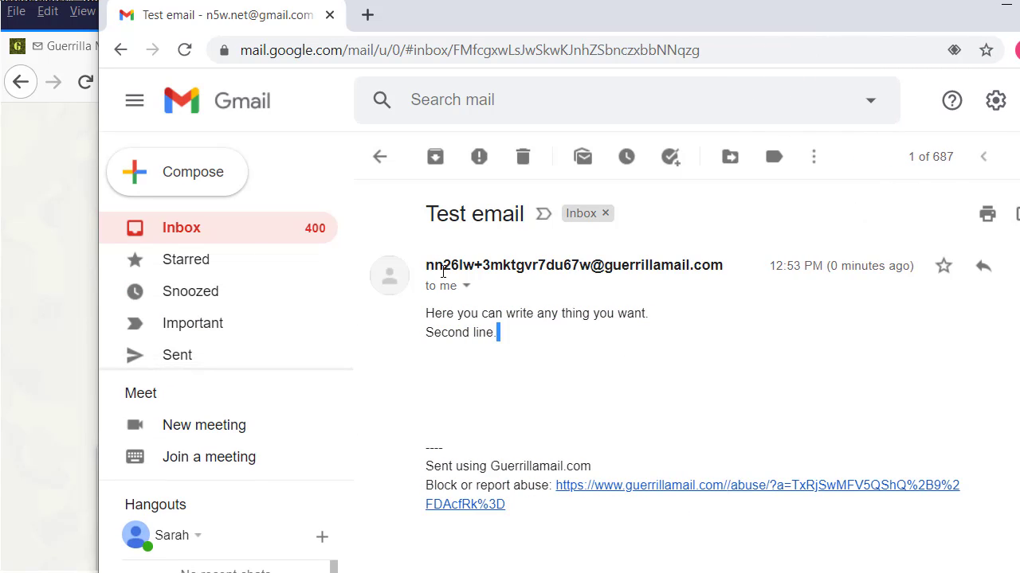
left_click_drag(426, 265, 592, 266)
left_click_drag(505, 3, 547, 16)
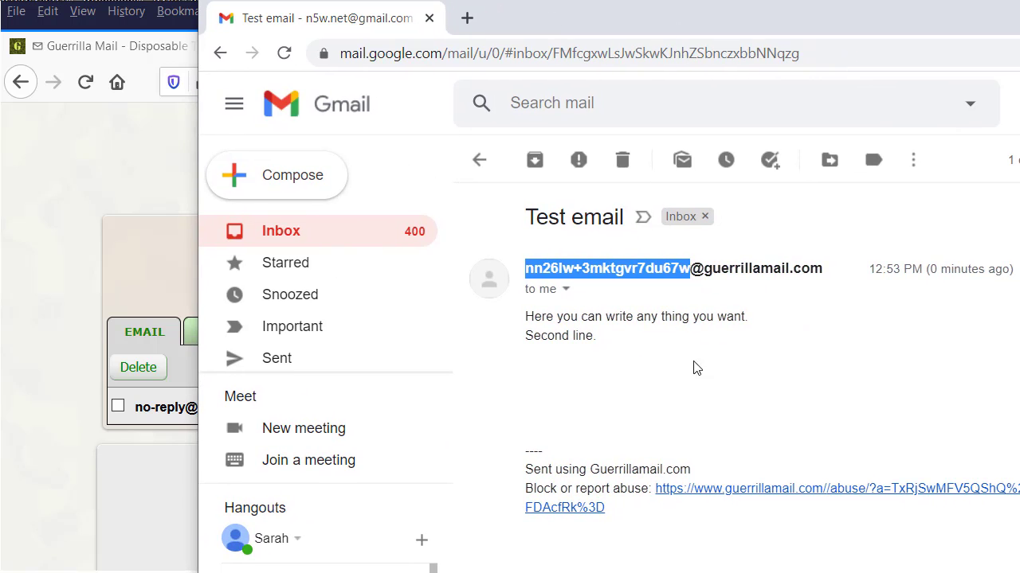
left_click(747, 382)
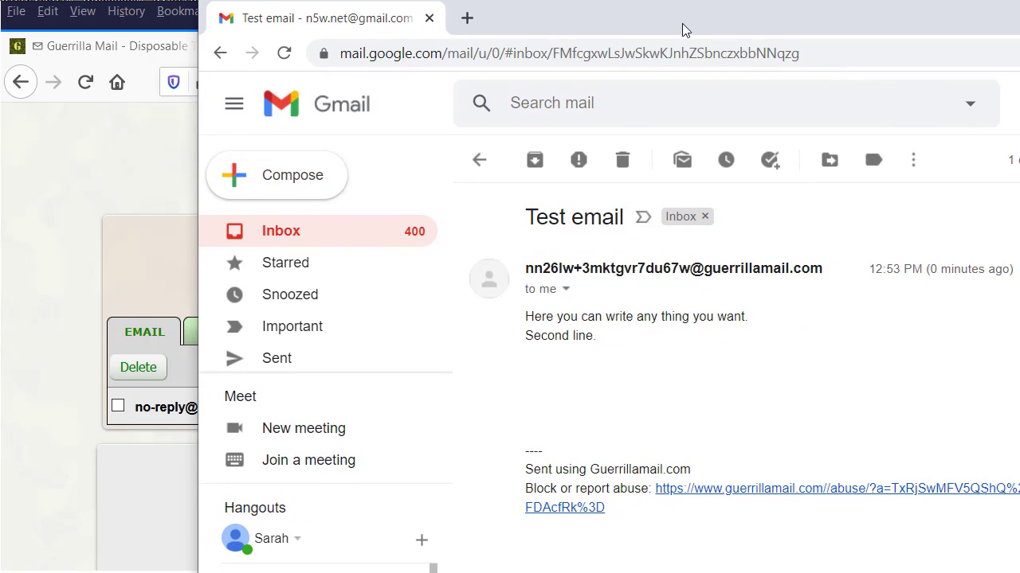
left_click_drag(682, 32, 626, 1)
scroll(671, 311, "down", 2)
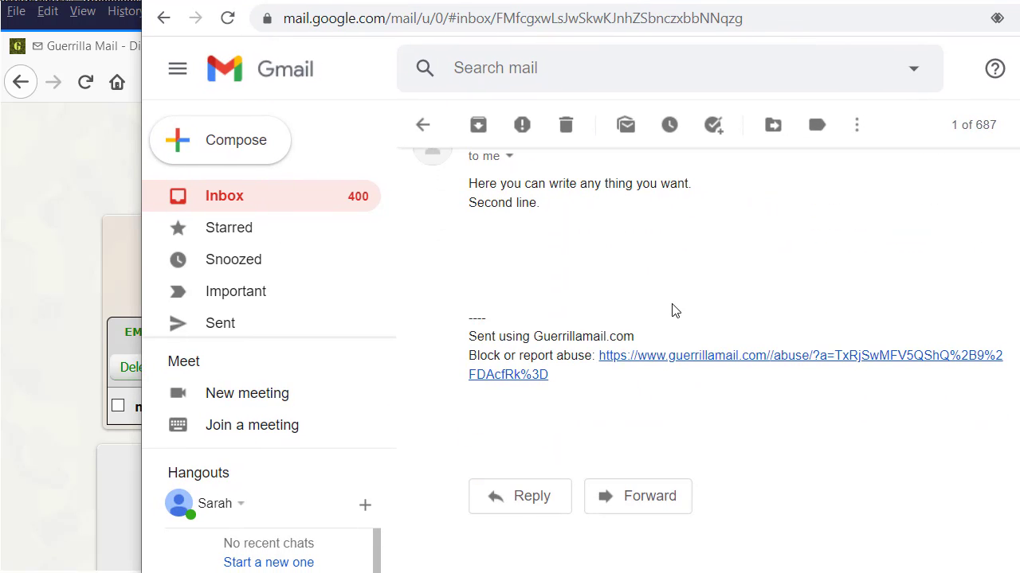
Reply 'Hello reply mail... Whats up' to the Test email, send it and switch back to Firefox.
left_click(535, 495)
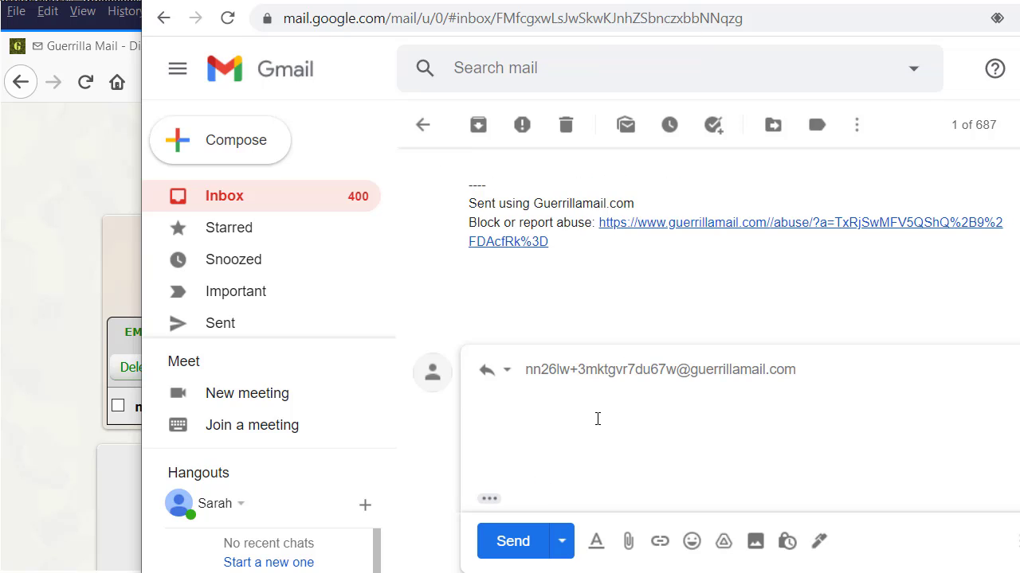
type("Hello reply mail...")
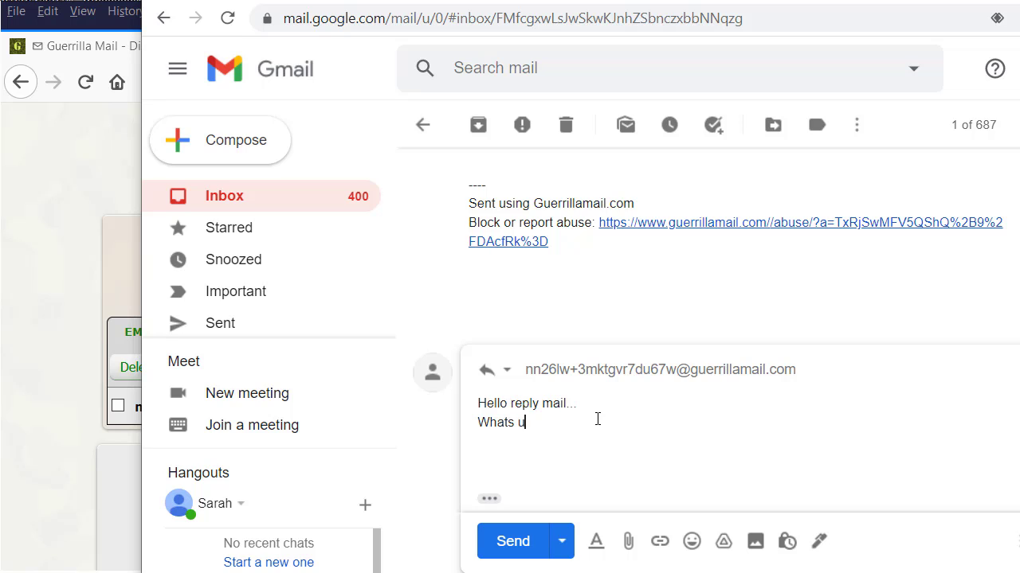
left_click(496, 543)
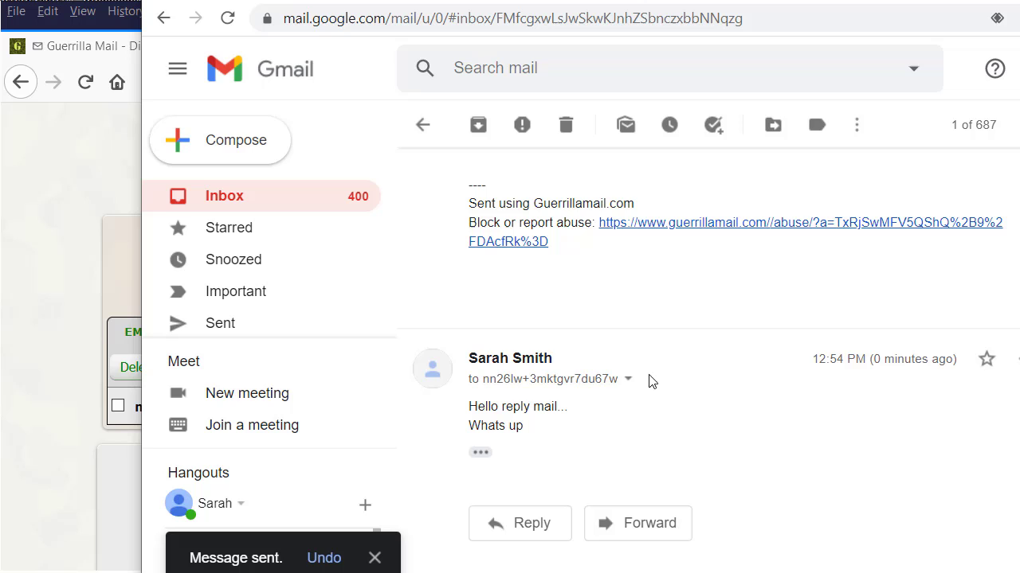
key("alt+Tab")
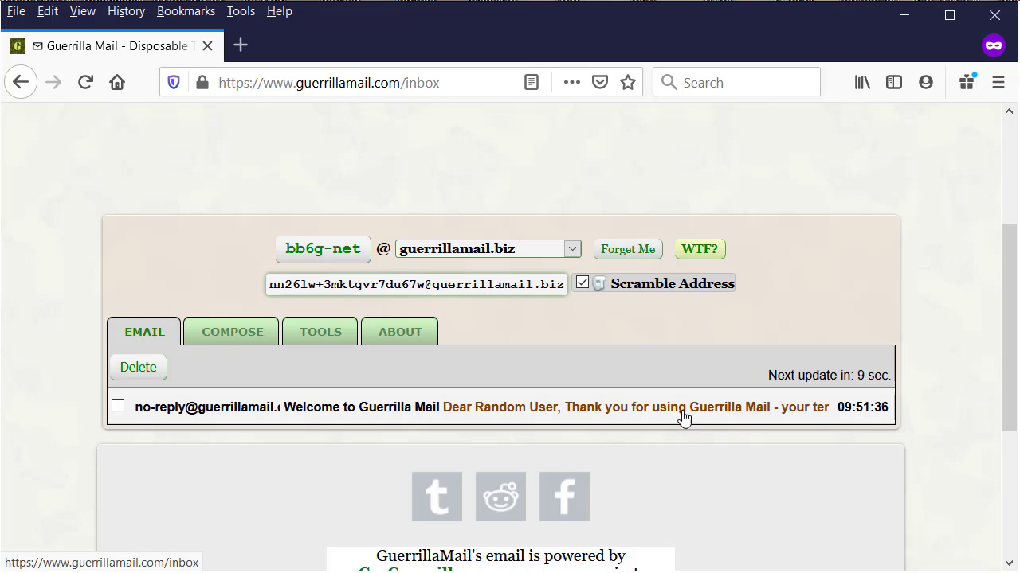
Scroll the Guerrilla Mail inbox until the Re: Test email replies arrive.
scroll(316, 383, "up", 3)
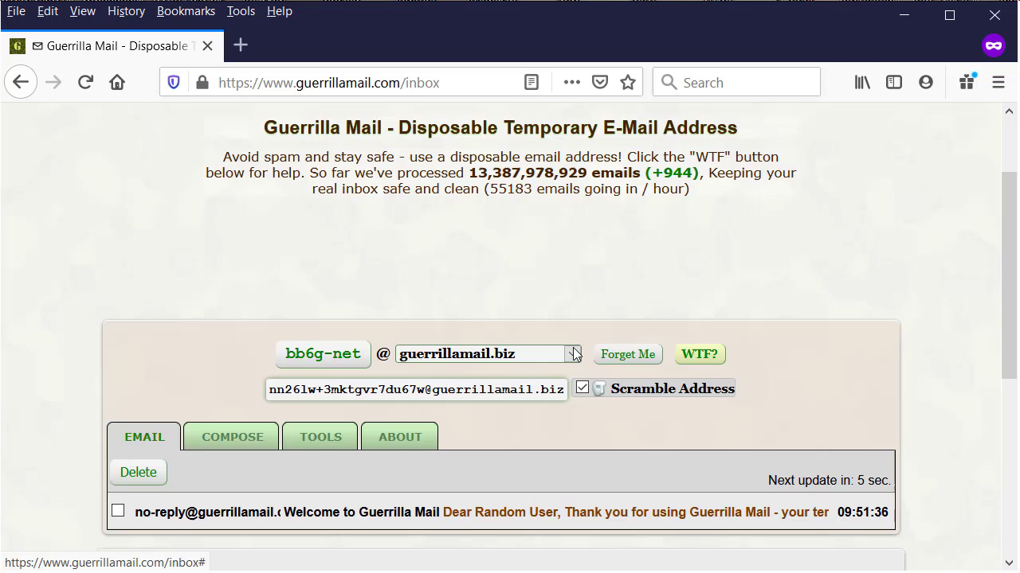
scroll(499, 344, "down", 3)
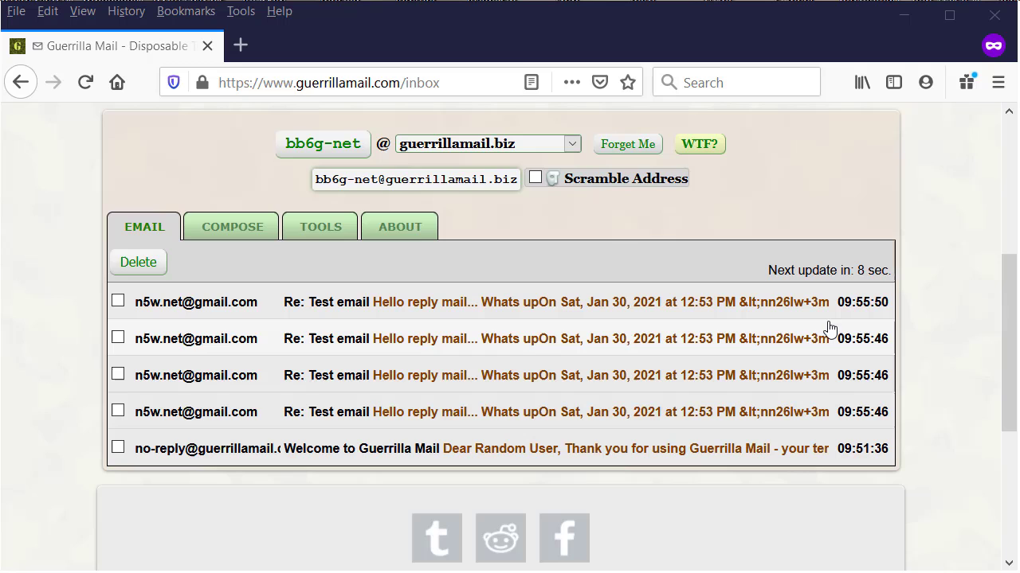
Open several Re: Test email replies in turn, returning to the inbox between them.
left_click(404, 426)
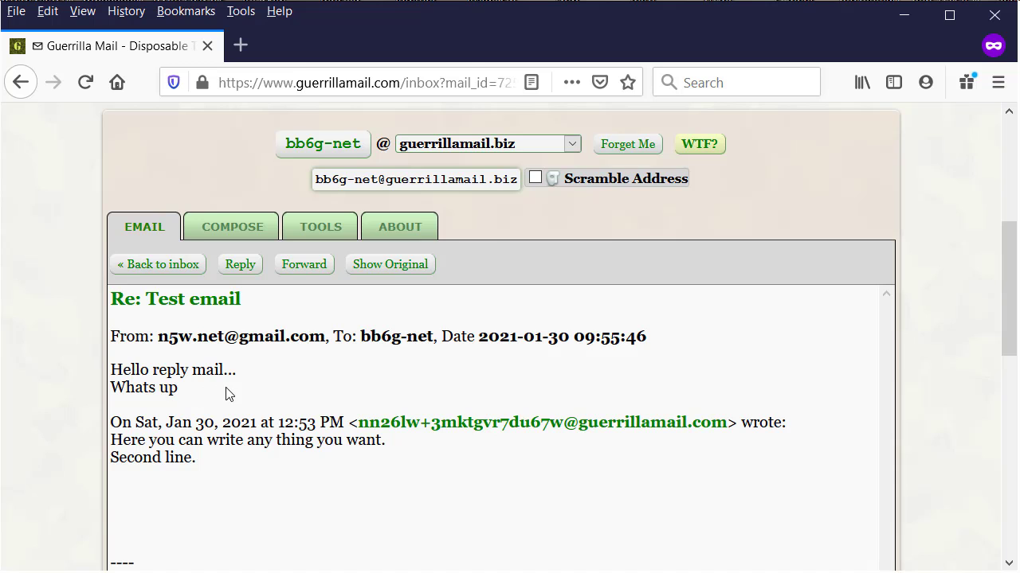
left_click(164, 266)
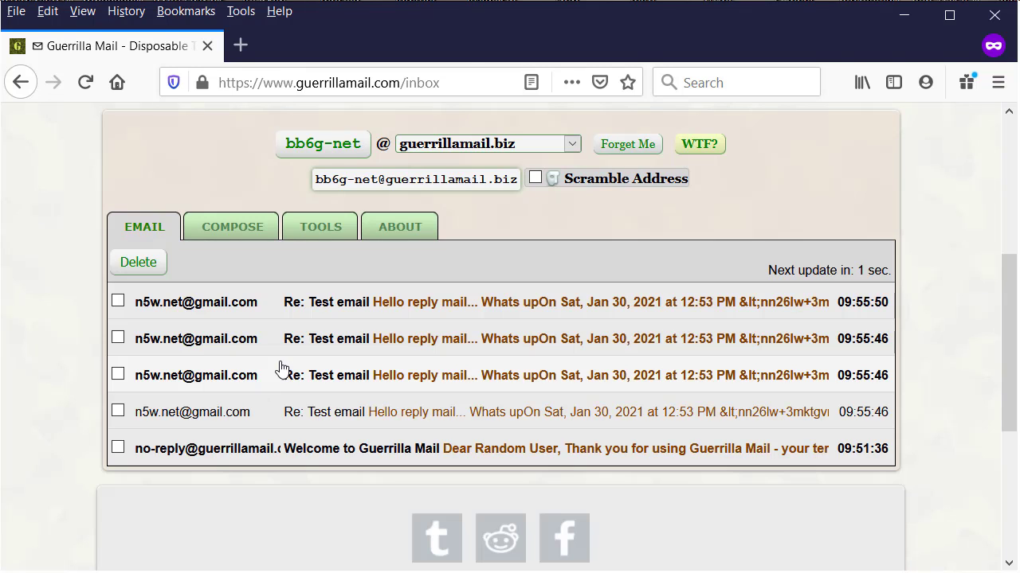
left_click(288, 377)
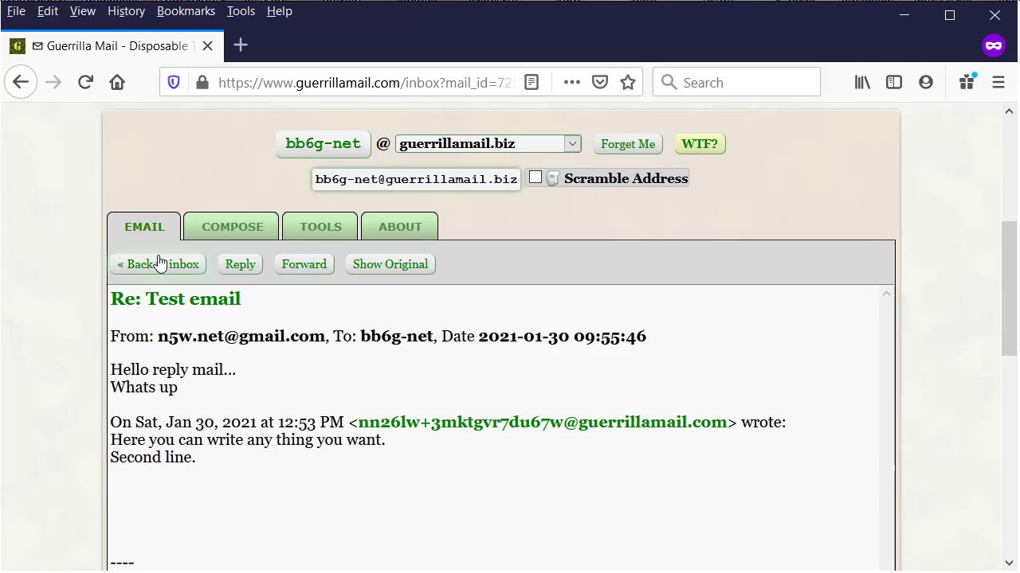
left_click(131, 264)
left_click(357, 337)
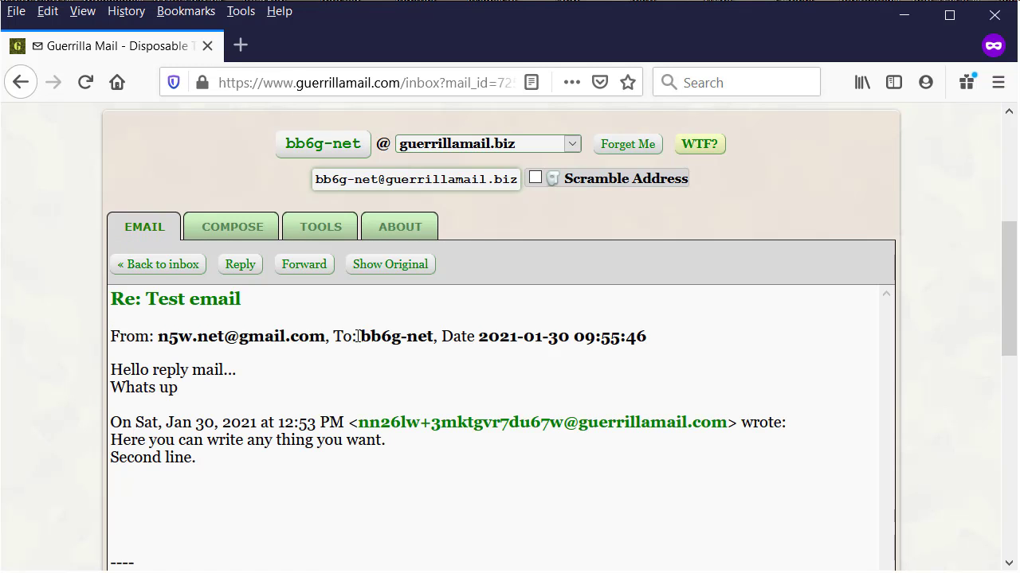
left_click(135, 266)
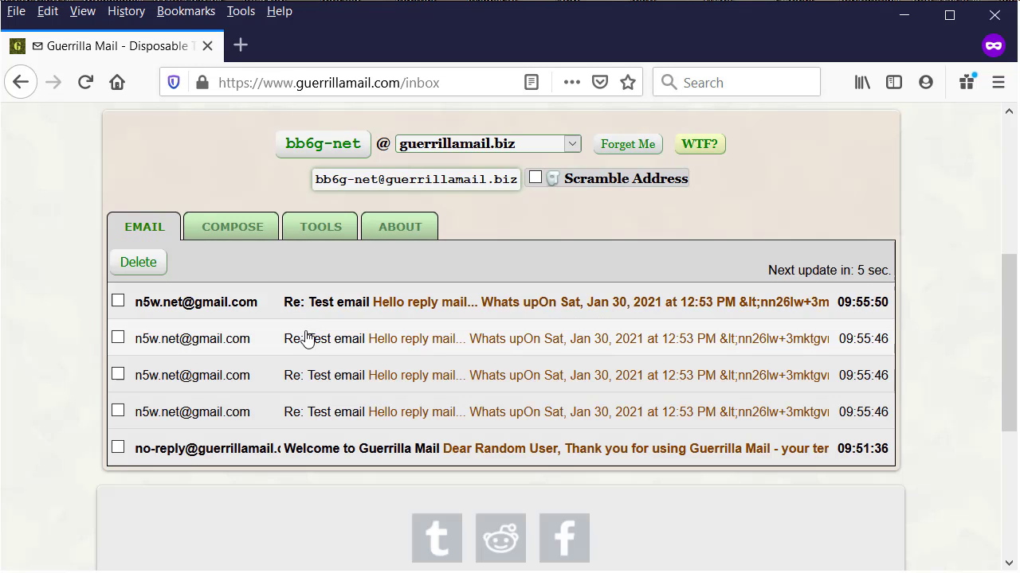
left_click(280, 305)
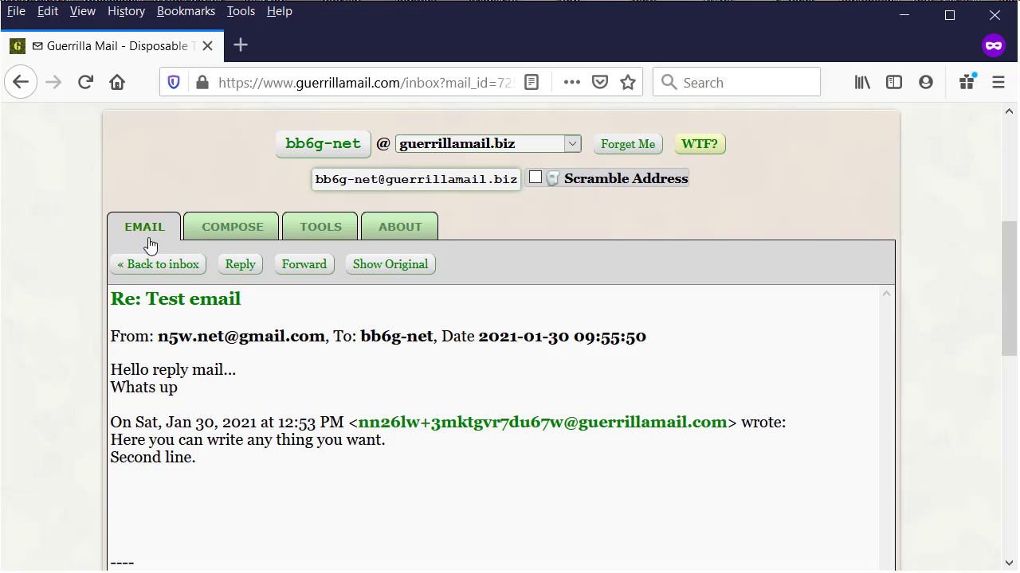
left_click(155, 265)
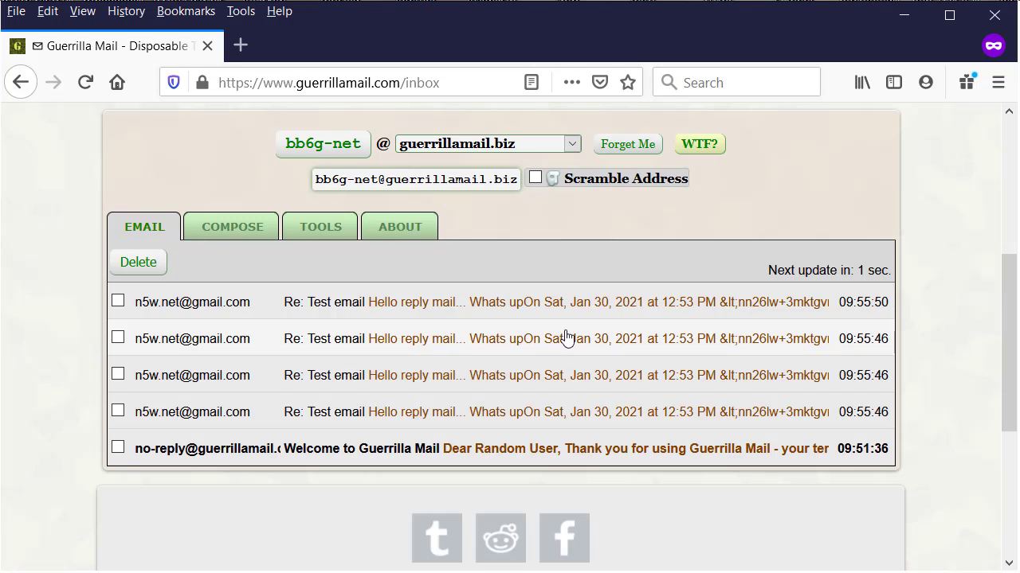
scroll(640, 369, "down", 3)
scroll(639, 360, "up", 1)
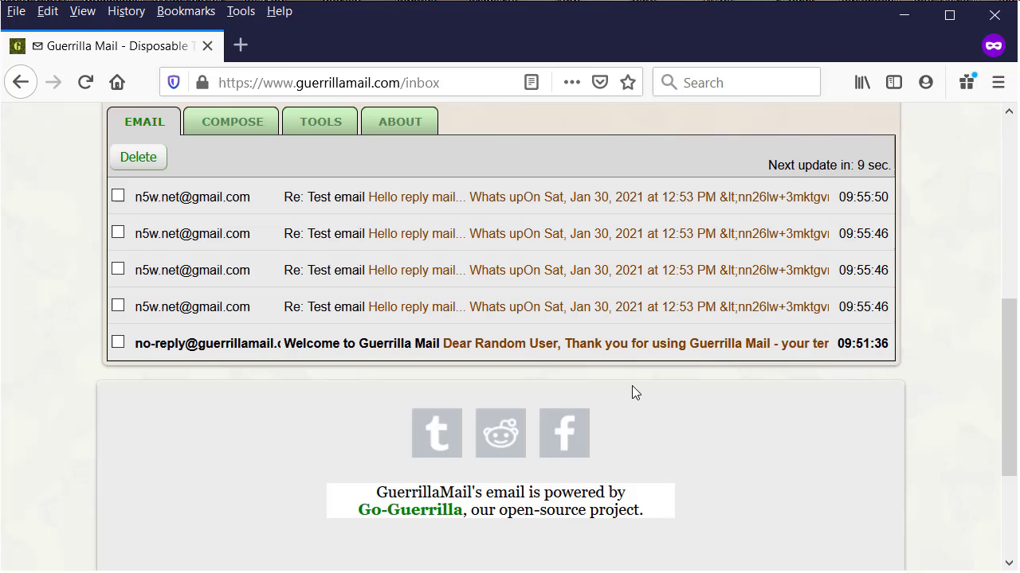
scroll(892, 462, "down", 2)
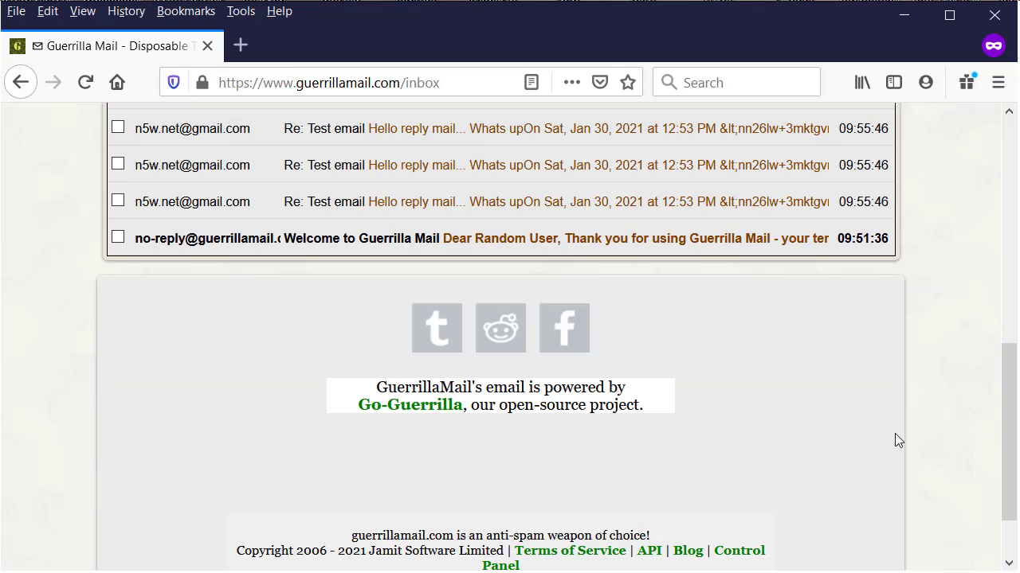
scroll(900, 434, "up", 4)
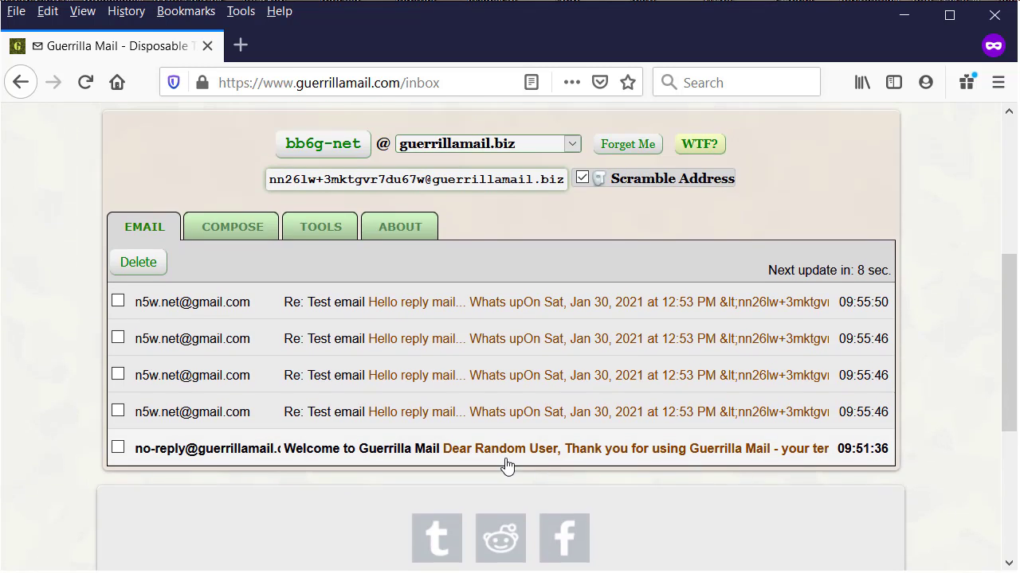
Open the newest Re: Test email reply and read 'Hello reply mail... Whats up' above the quote.
left_click(359, 311)
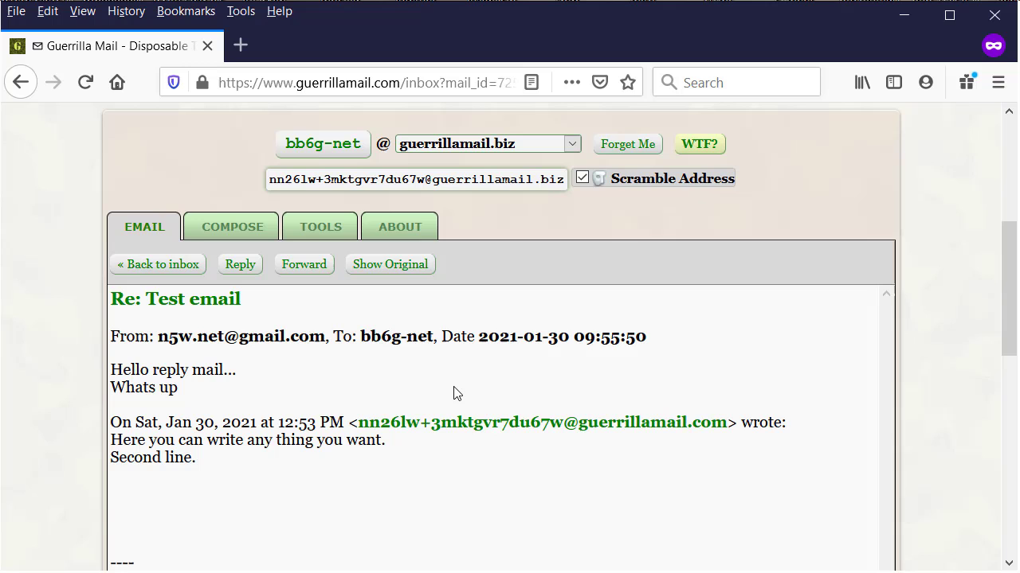
scroll(443, 365, "down", 4)
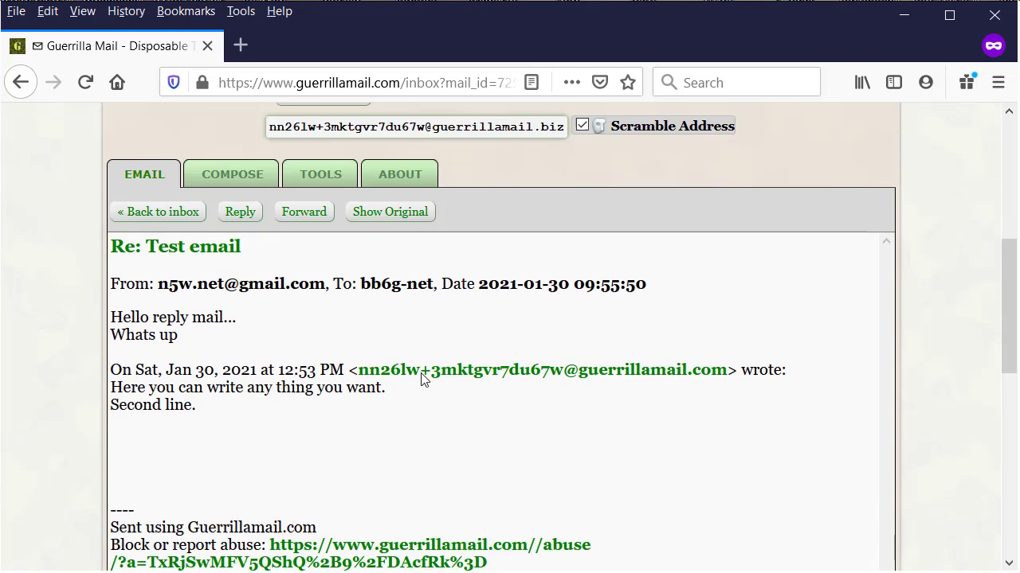
scroll(455, 353, "up", 3)
scroll(464, 360, "up", 3)
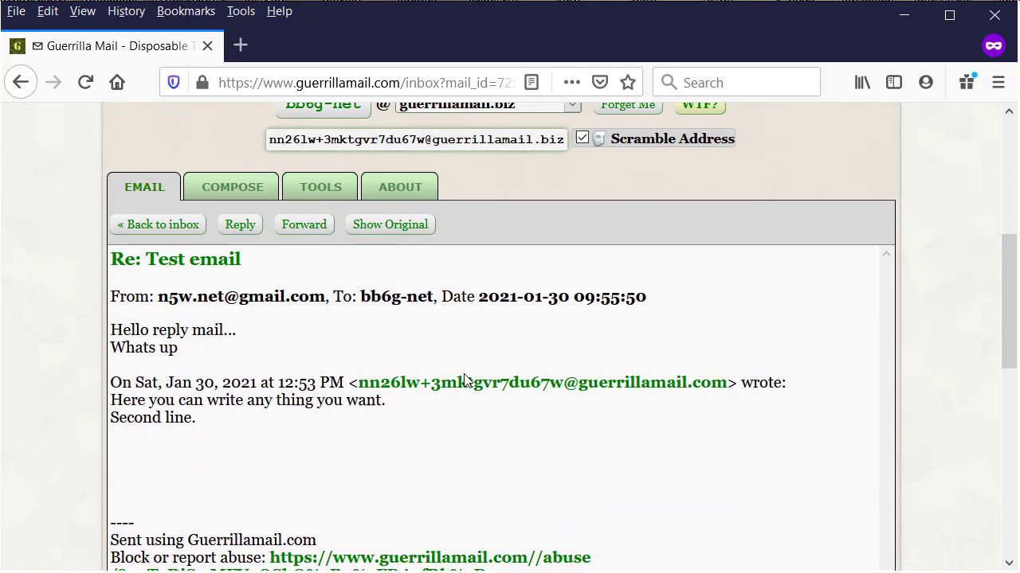